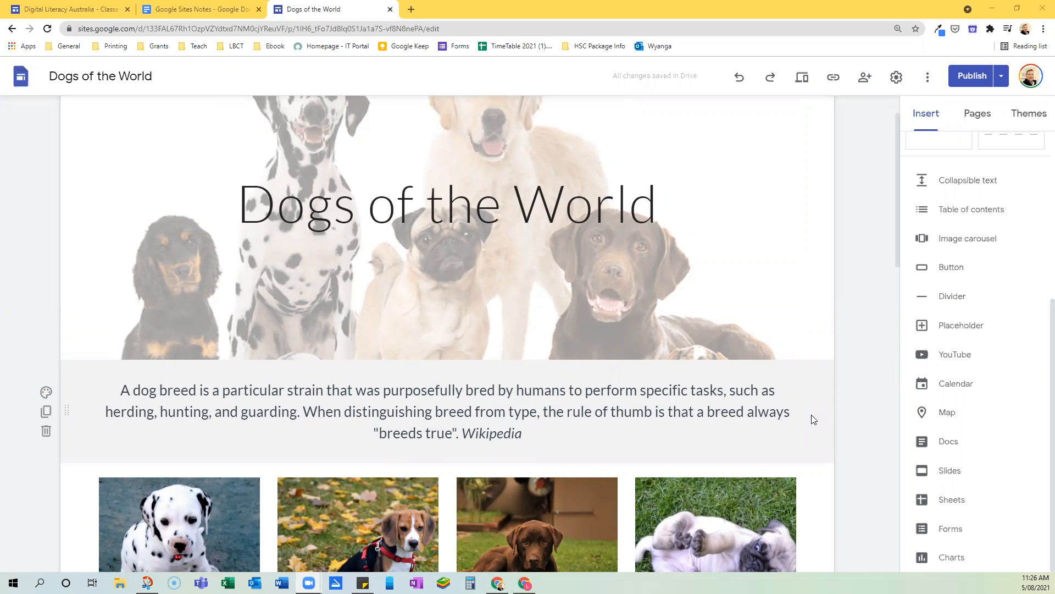
Preview the site, follow the More on Pugs link to examine the Pugs page, and return to editing the Home page
{"action": "scroll", "coordinate": [813, 420], "scroll_direction": "down", "scroll_amount": 4}
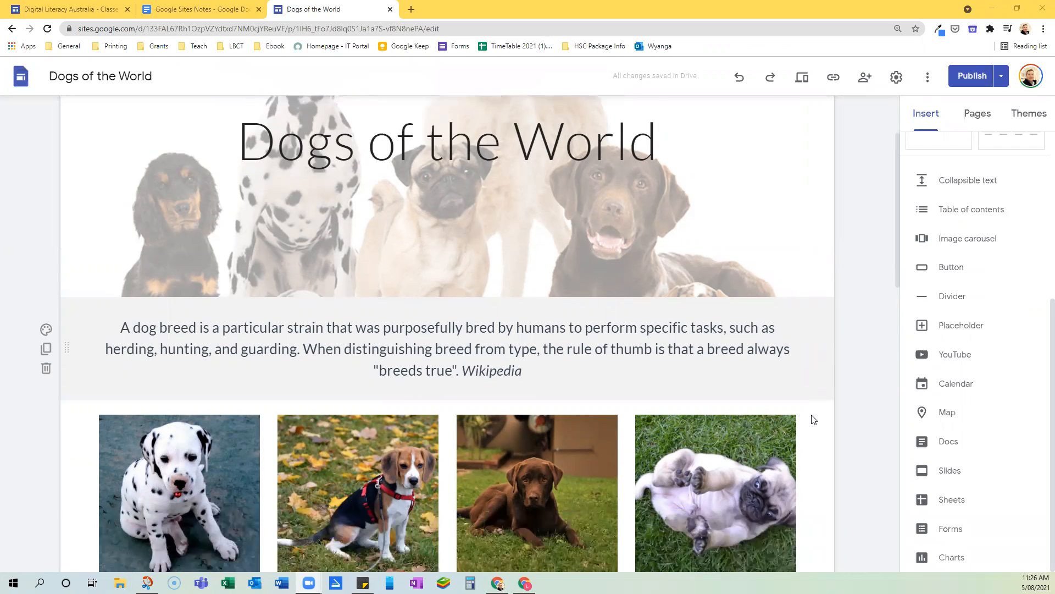
{"action": "scroll", "coordinate": [813, 420], "scroll_direction": "down", "scroll_amount": 1}
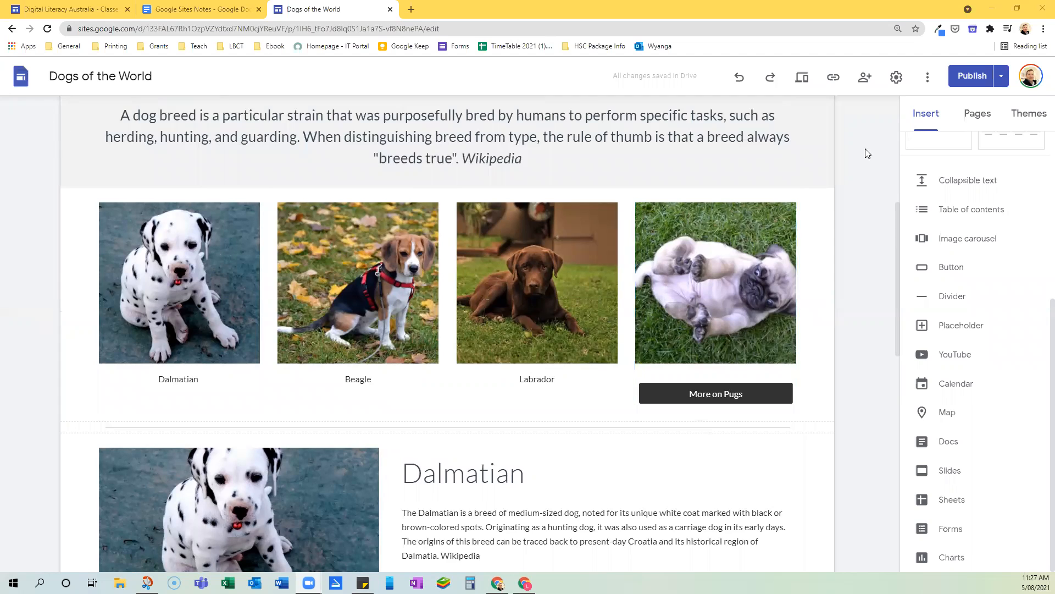
{"action": "left_click", "coordinate": [977, 119]}
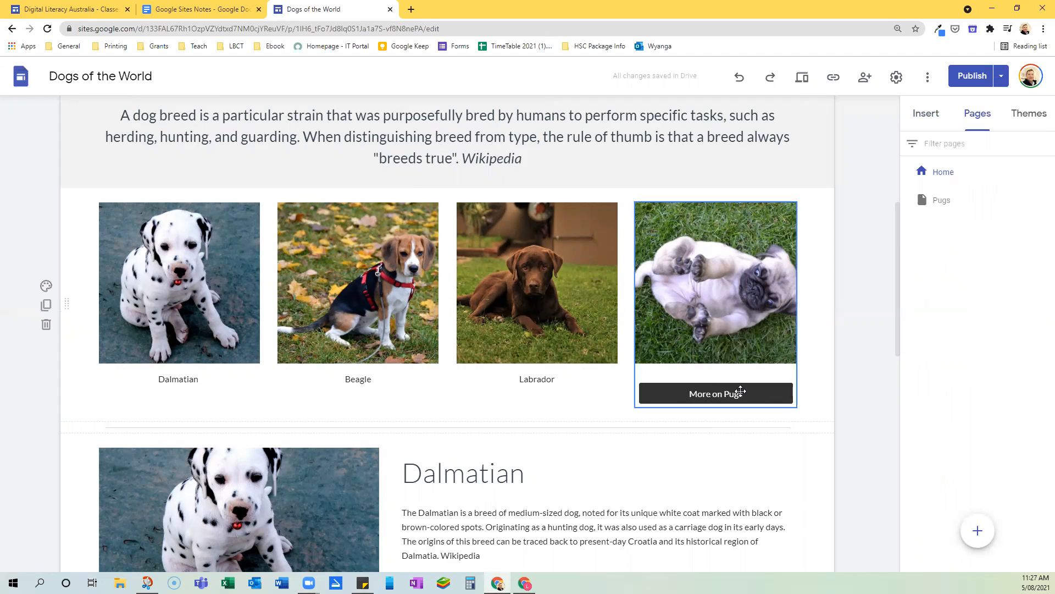
{"action": "left_click", "coordinate": [804, 78]}
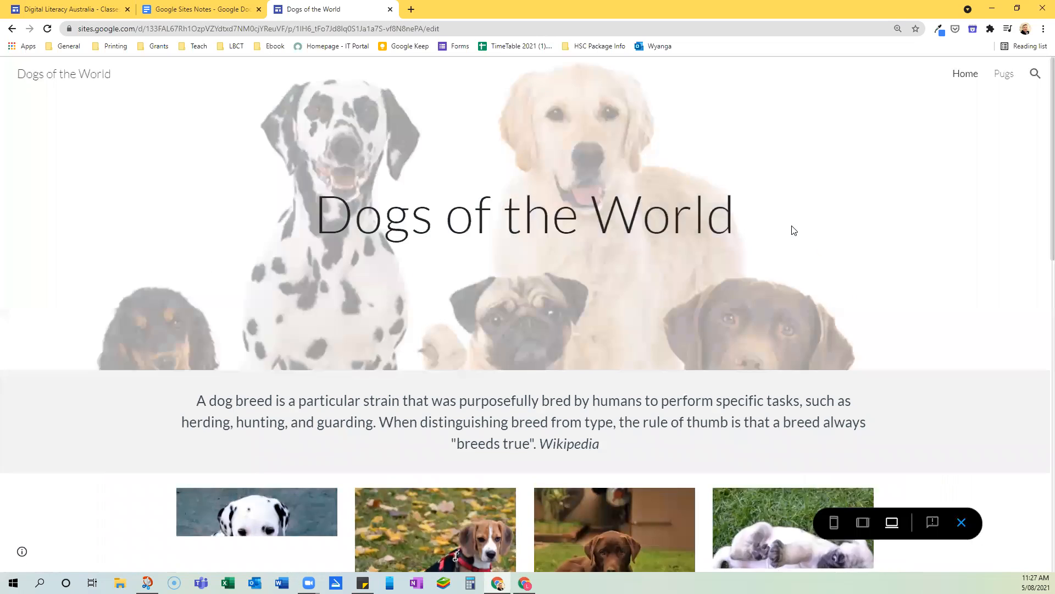
{"action": "scroll", "coordinate": [791, 225], "scroll_direction": "down", "scroll_amount": 5}
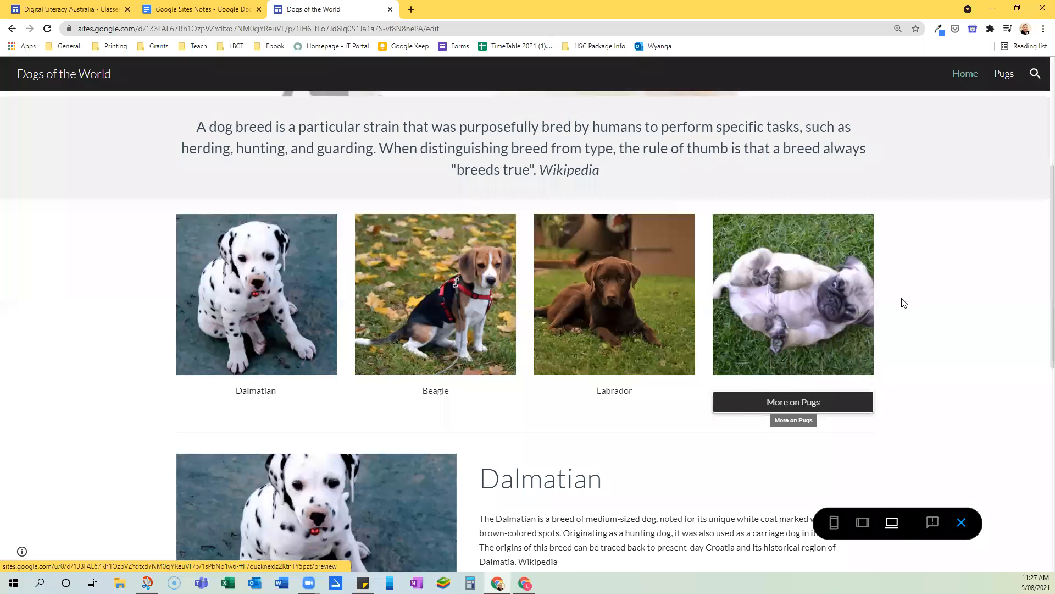
{"action": "left_click", "coordinate": [803, 290]}
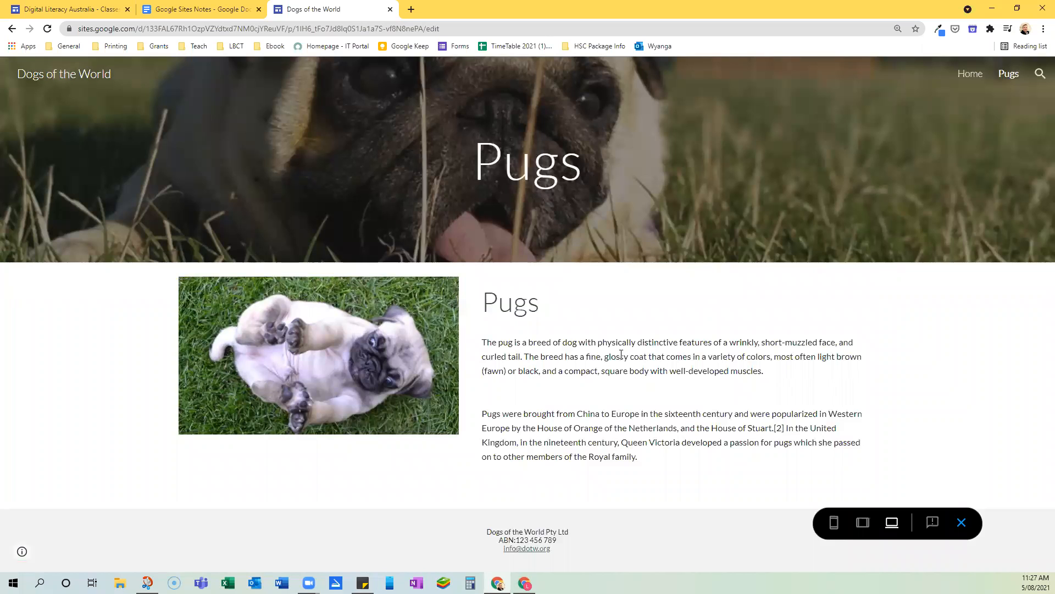
{"action": "left_click", "coordinate": [963, 522]}
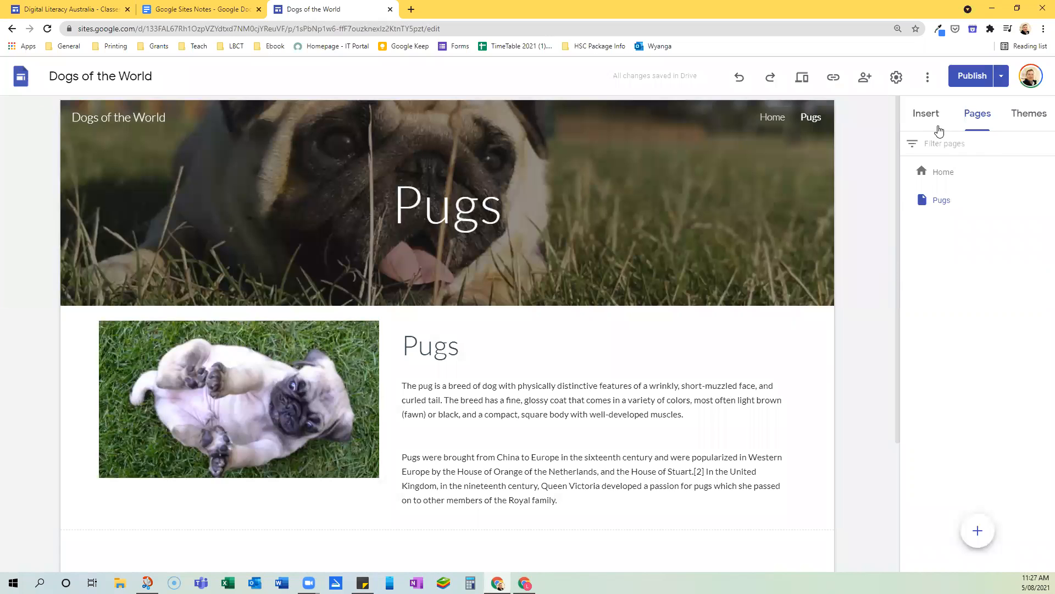
{"action": "left_click", "coordinate": [945, 172]}
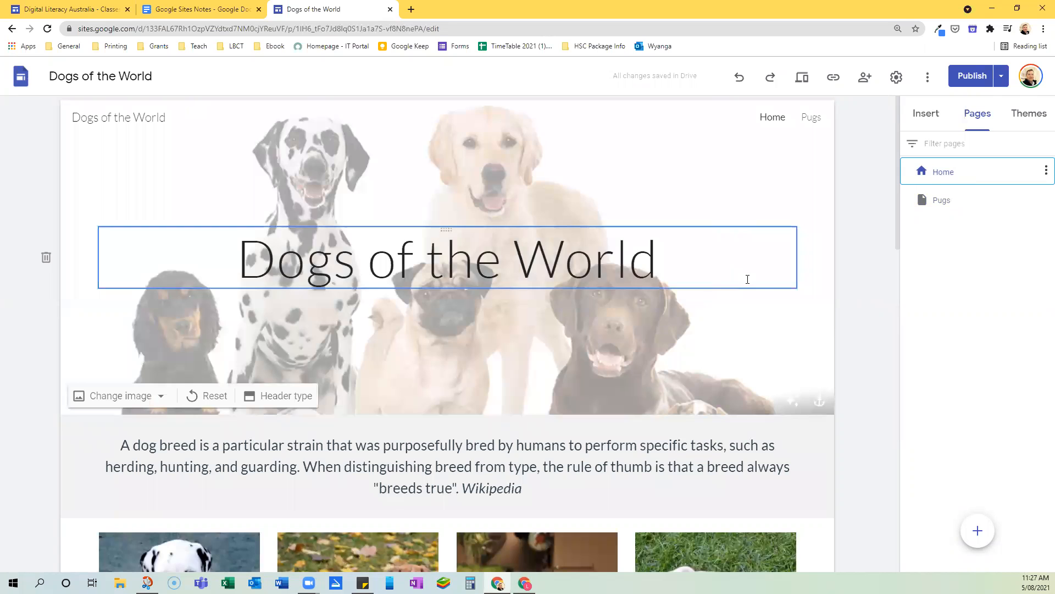
Add a new page named Labradors and set its header type to Banner
{"action": "scroll", "coordinate": [746, 280], "scroll_direction": "down", "scroll_amount": 4}
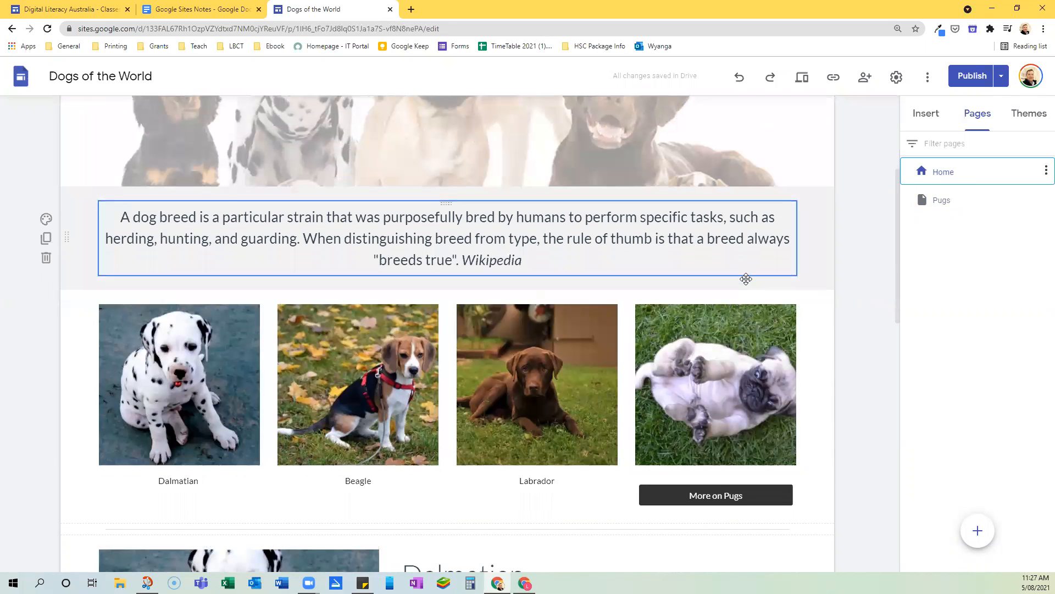
{"action": "scroll", "coordinate": [746, 278], "scroll_direction": "down", "scroll_amount": 7}
{"action": "scroll", "coordinate": [747, 280], "scroll_direction": "down", "scroll_amount": 5}
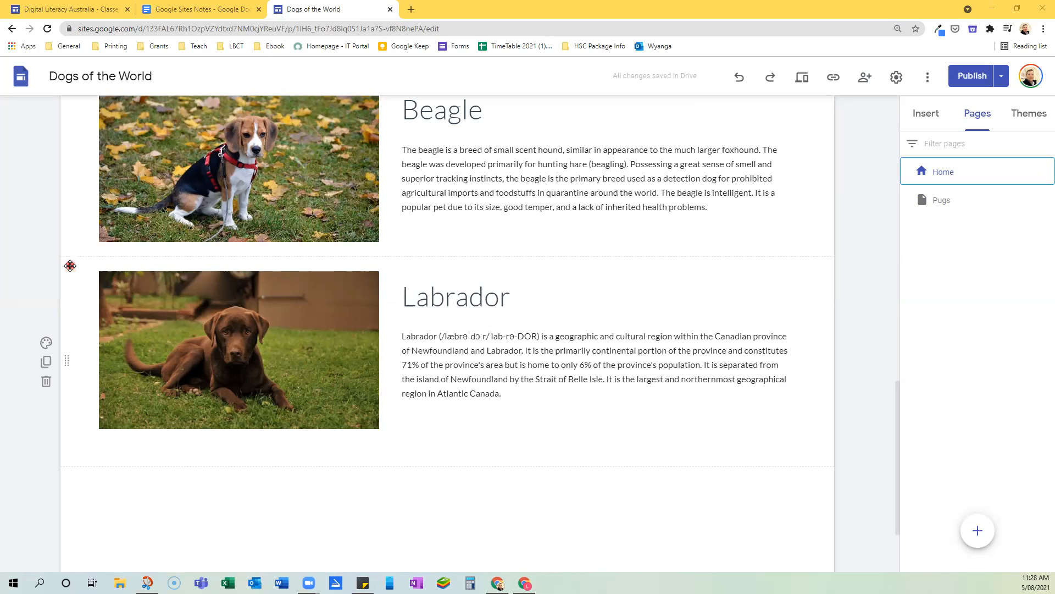
{"action": "left_click", "coordinate": [87, 269]}
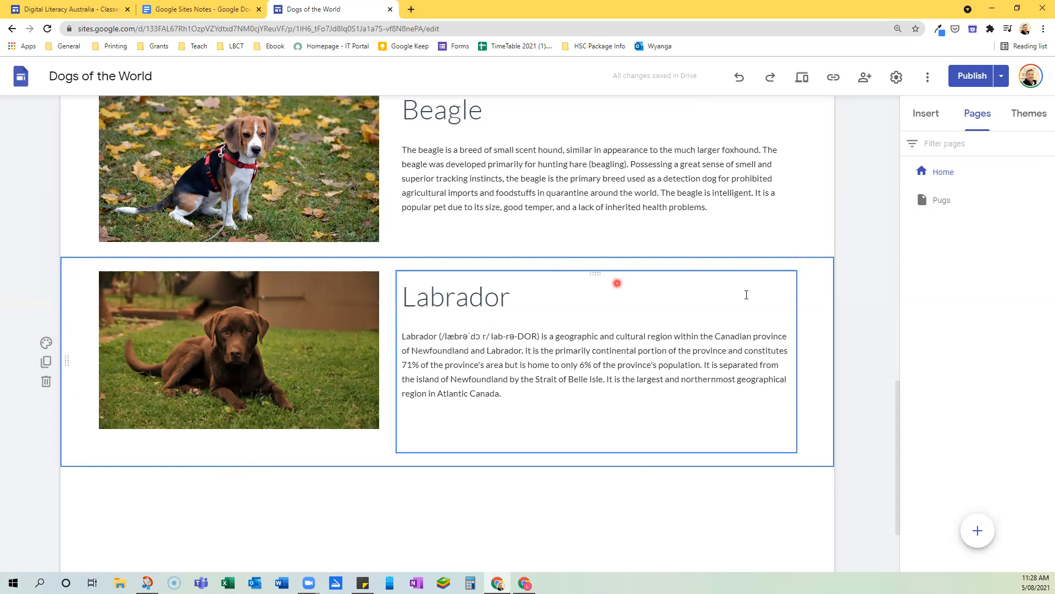
{"action": "mouse_move", "coordinate": [978, 530]}
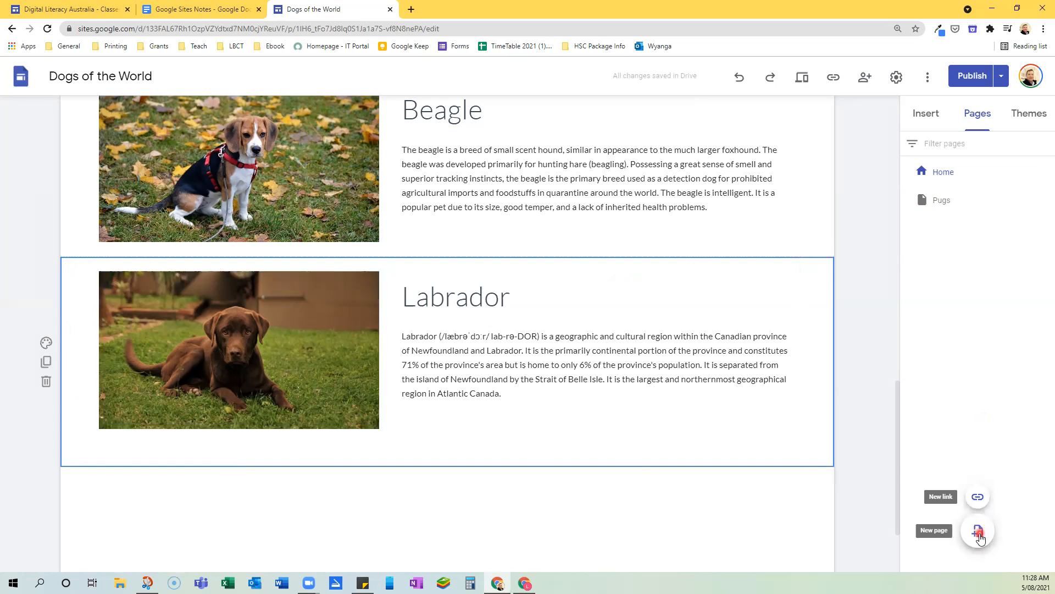
{"action": "left_click", "coordinate": [979, 531]}
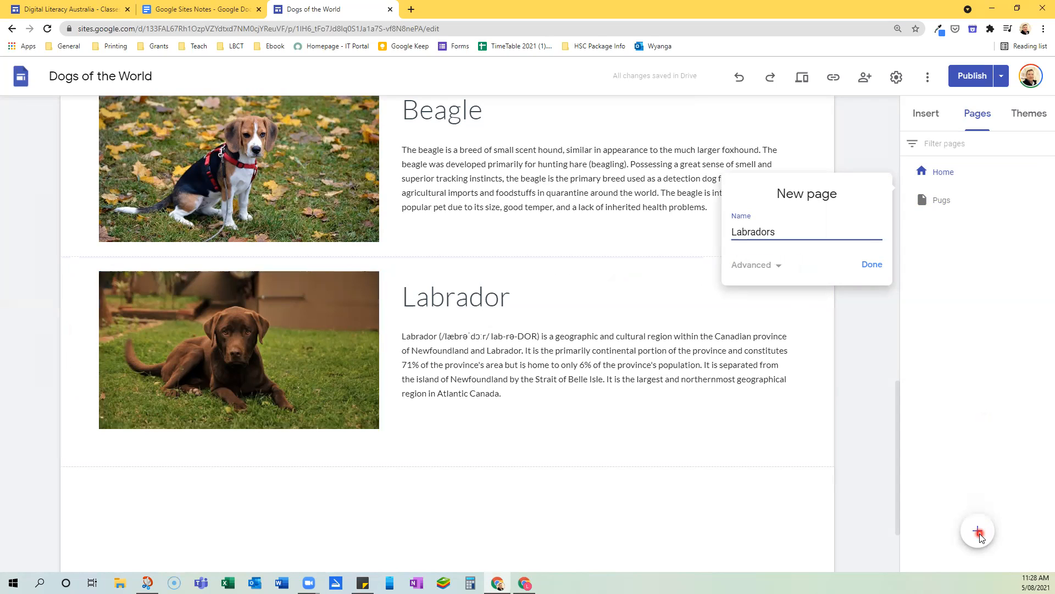
{"action": "left_click", "coordinate": [873, 265]}
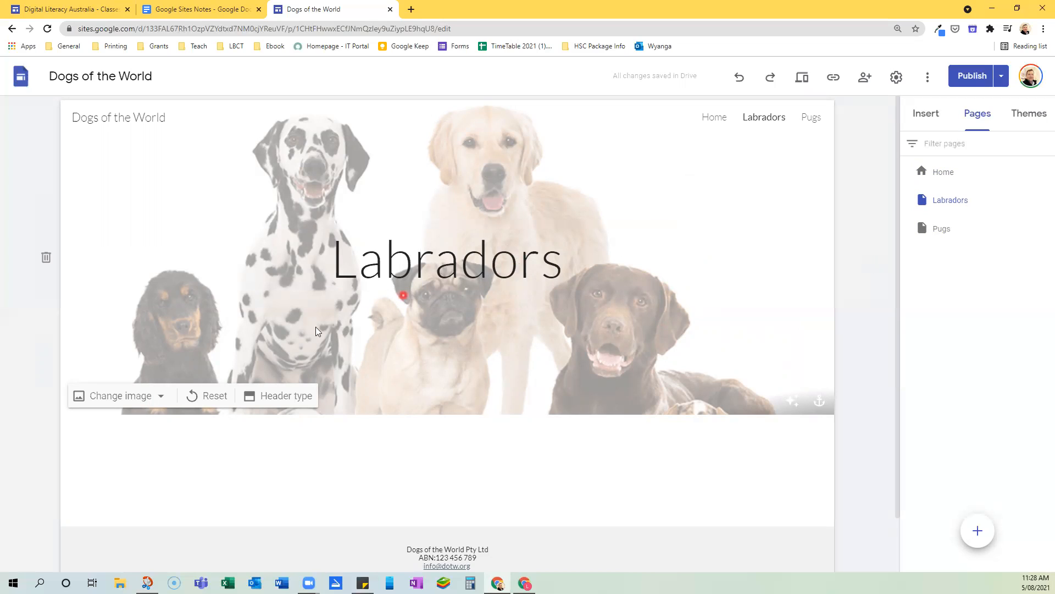
{"action": "left_click", "coordinate": [286, 398]}
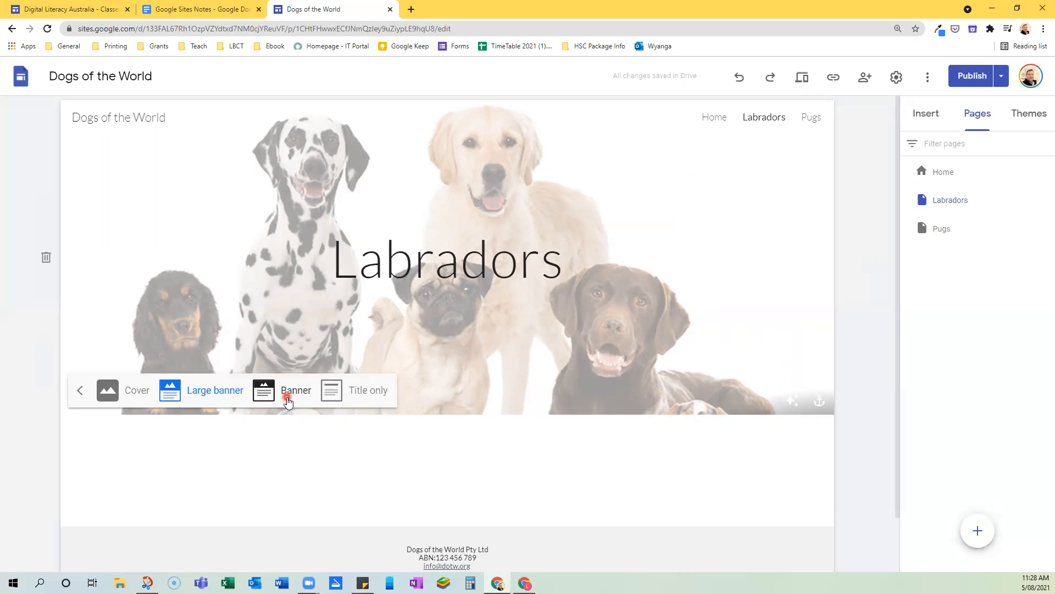
{"action": "left_click", "coordinate": [297, 396]}
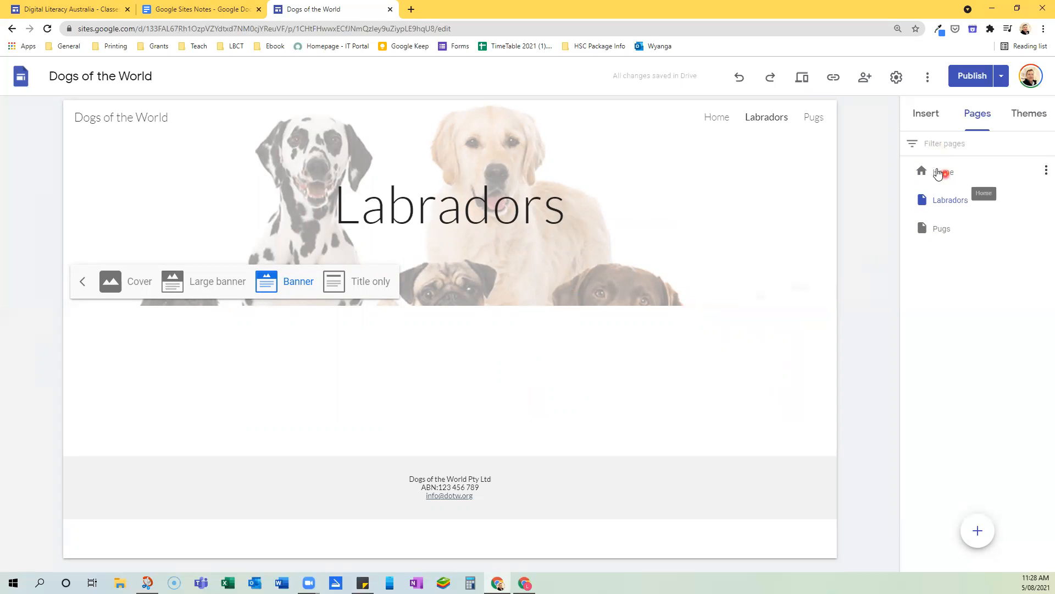
Move the Labrador section with its picture and text from the Home page to the Labradors page by cutting and pasting it
{"action": "left_click", "coordinate": [942, 175]}
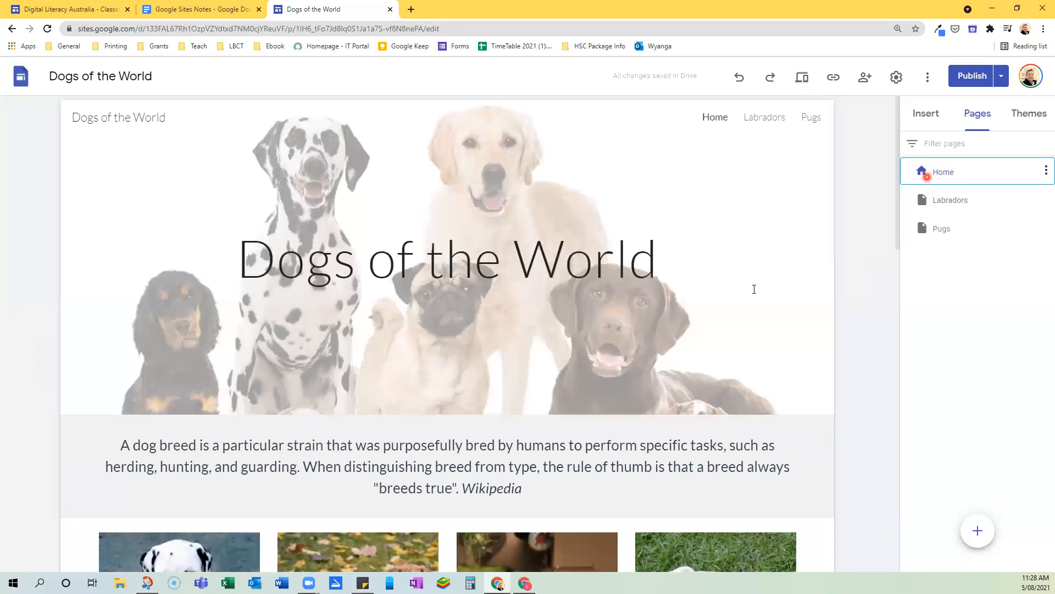
{"action": "scroll", "coordinate": [726, 319], "scroll_direction": "down", "scroll_amount": 2}
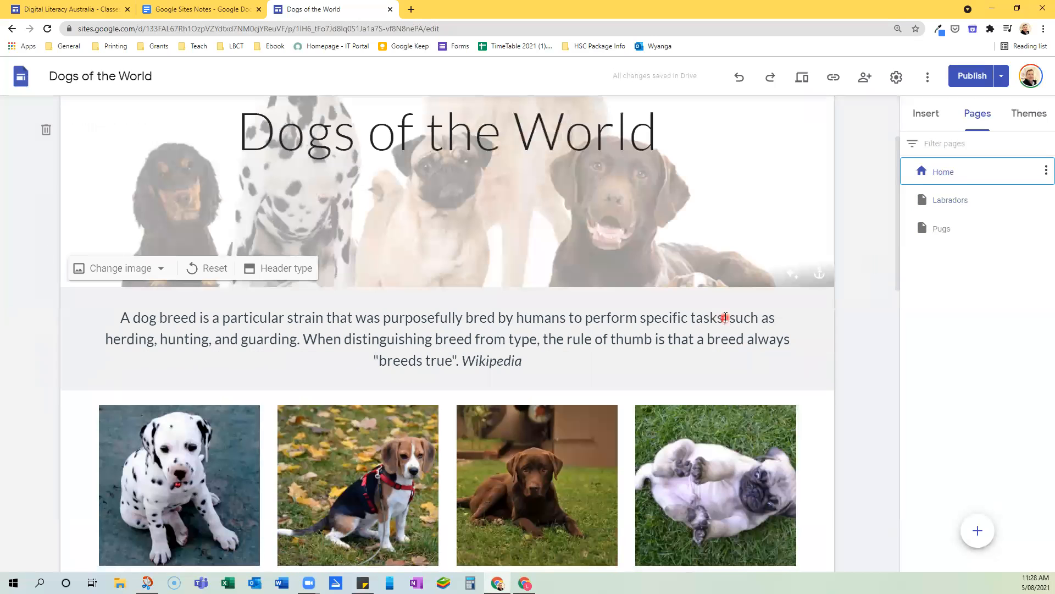
{"action": "scroll", "coordinate": [726, 317], "scroll_direction": "down", "scroll_amount": 10}
{"action": "scroll", "coordinate": [625, 328], "scroll_direction": "down", "scroll_amount": 4}
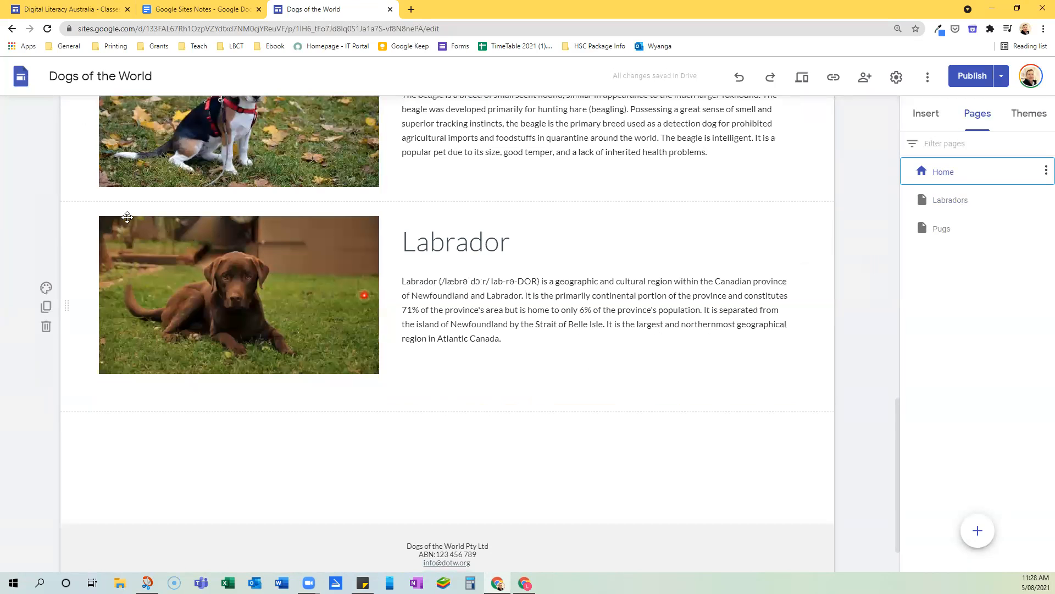
{"action": "left_click", "coordinate": [81, 213]}
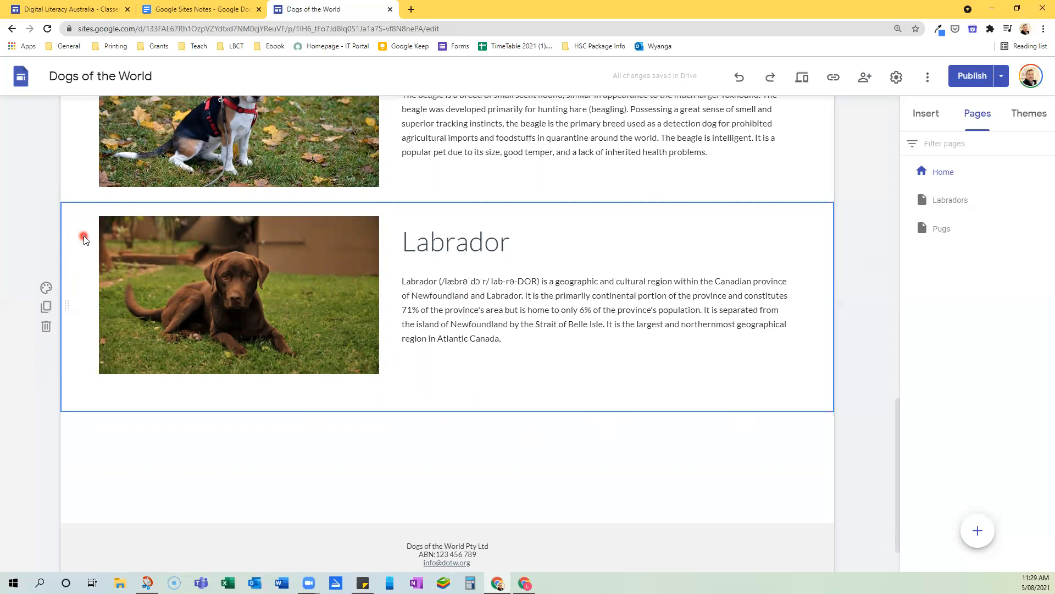
{"action": "key", "text": "Delete"}
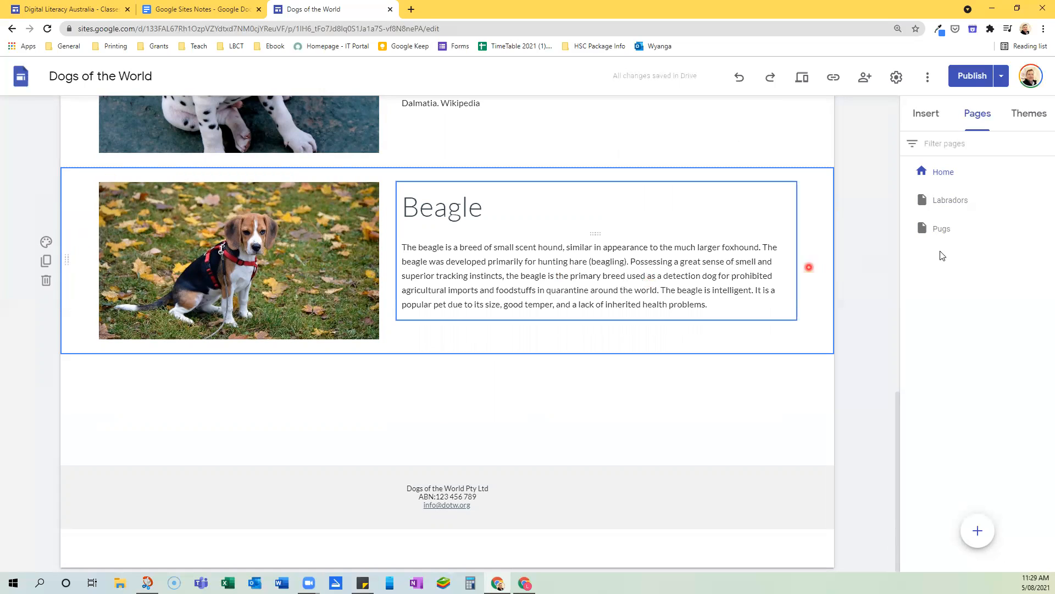
{"action": "left_click", "coordinate": [951, 203]}
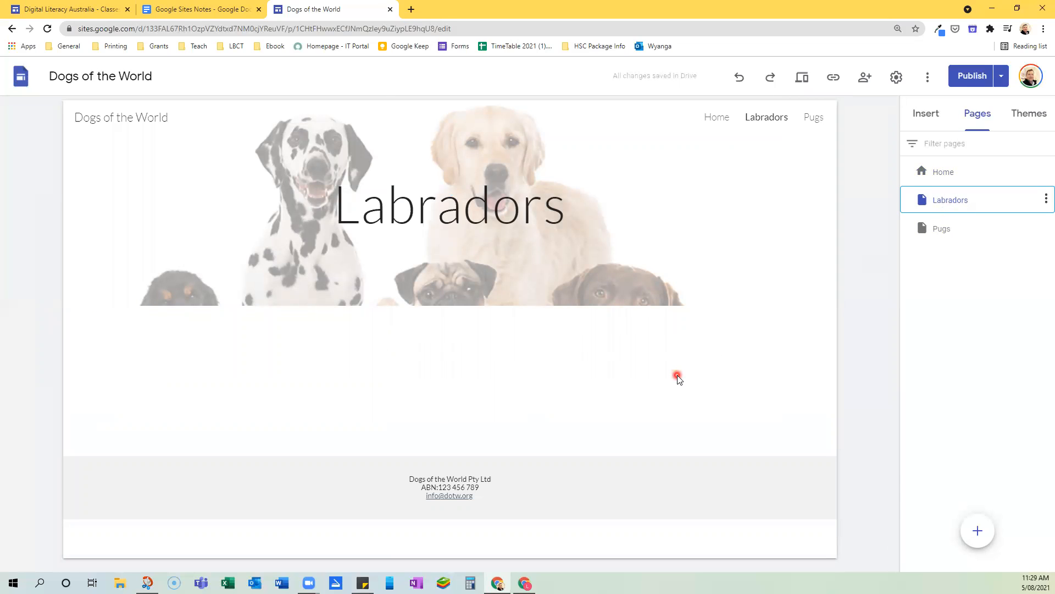
{"action": "key", "text": "ctrl+v"}
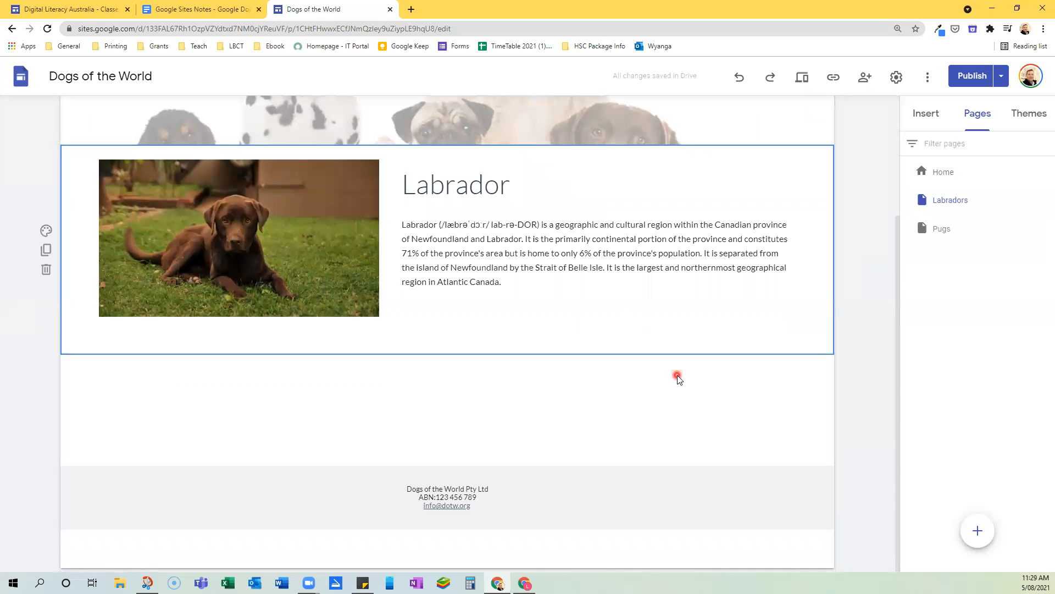
{"action": "scroll", "coordinate": [678, 378], "scroll_direction": "up", "scroll_amount": 3}
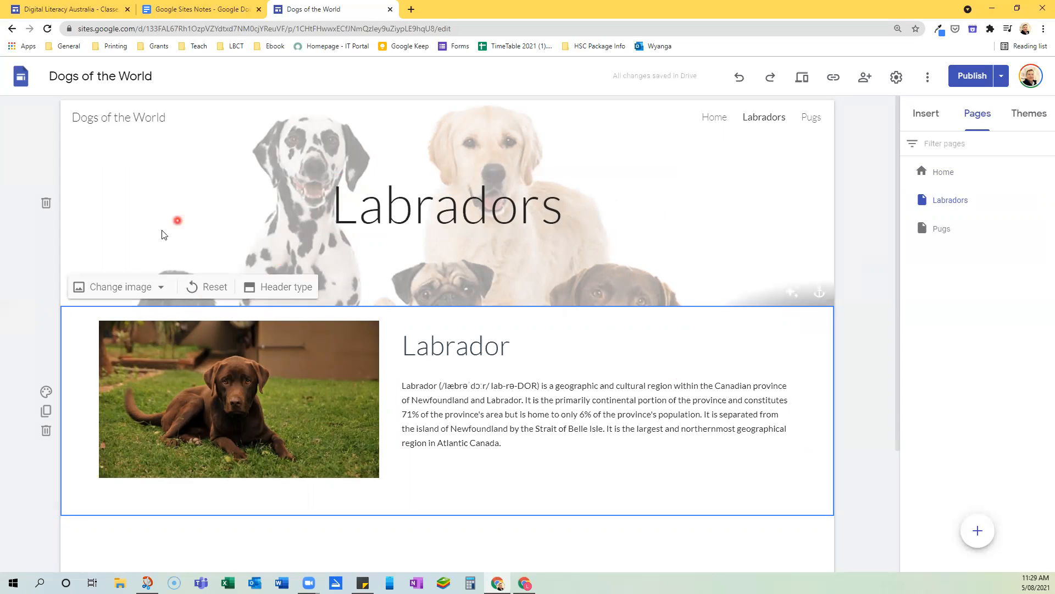
{"action": "left_click", "coordinate": [123, 287]}
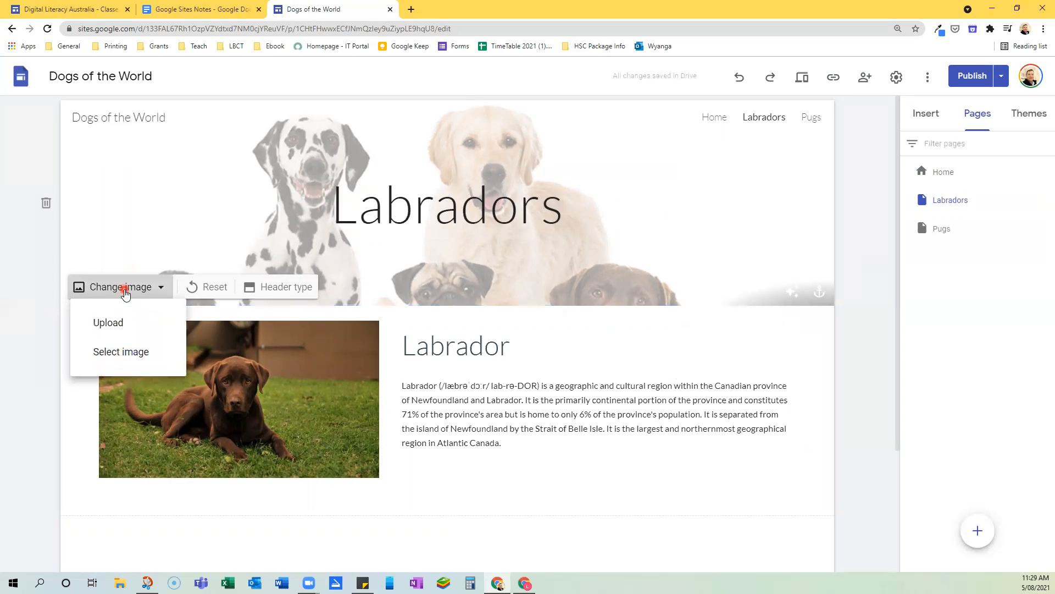
{"action": "left_click", "coordinate": [140, 351]}
{"action": "left_click", "coordinate": [413, 168]}
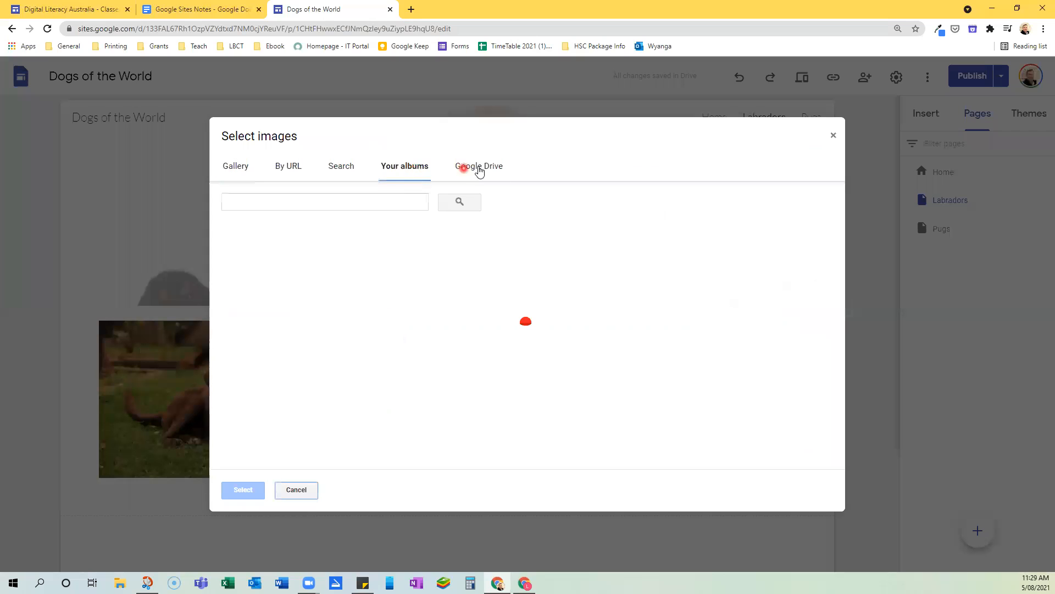
{"action": "left_click", "coordinate": [478, 168]}
{"action": "left_click", "coordinate": [360, 168]}
{"action": "left_click", "coordinate": [285, 168]}
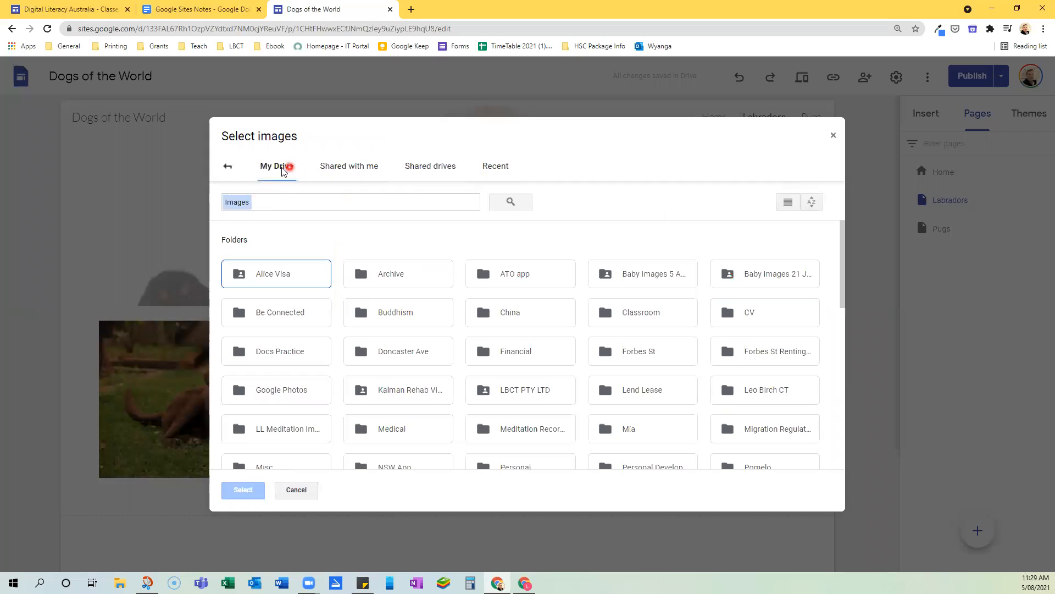
{"action": "left_click", "coordinate": [349, 166]}
{"action": "left_click", "coordinate": [430, 167]}
{"action": "left_click", "coordinate": [496, 168]}
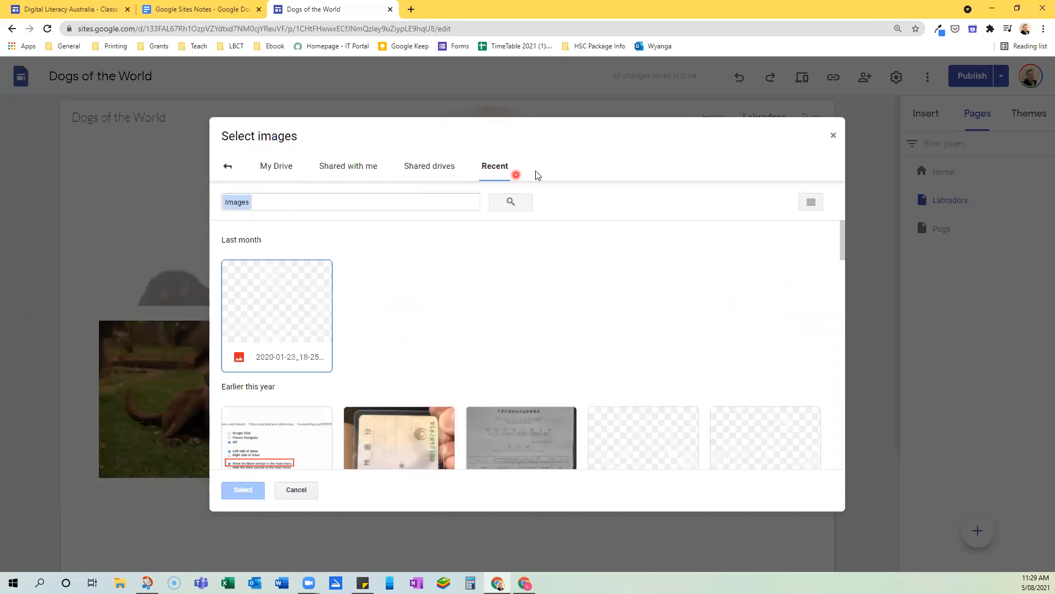
{"action": "left_click", "coordinate": [834, 135]}
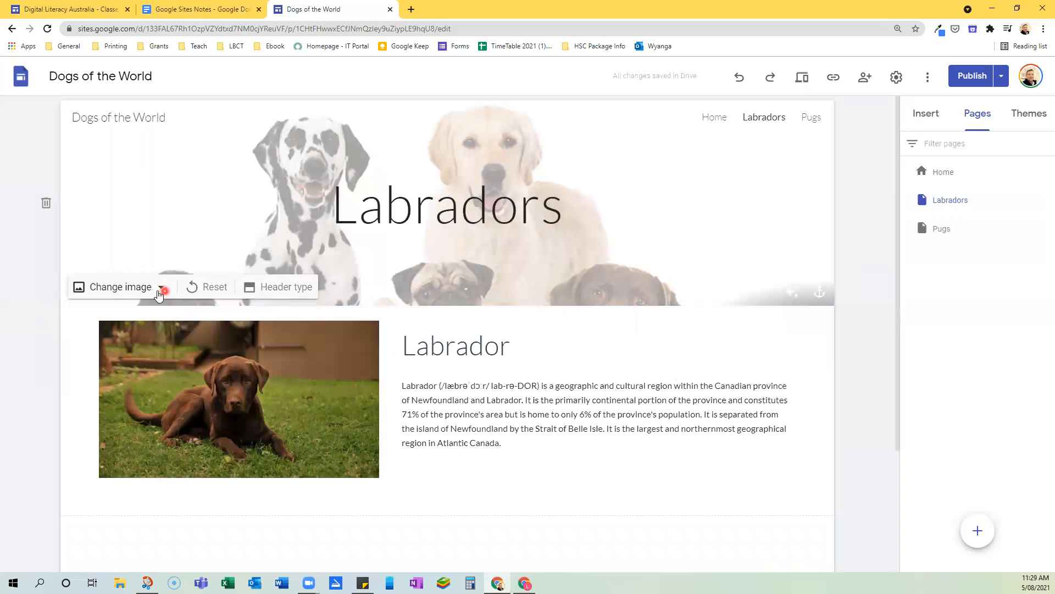
Start changing the Labradors page's header image and search Google images for "brown labrador"
{"action": "left_click", "coordinate": [121, 288]}
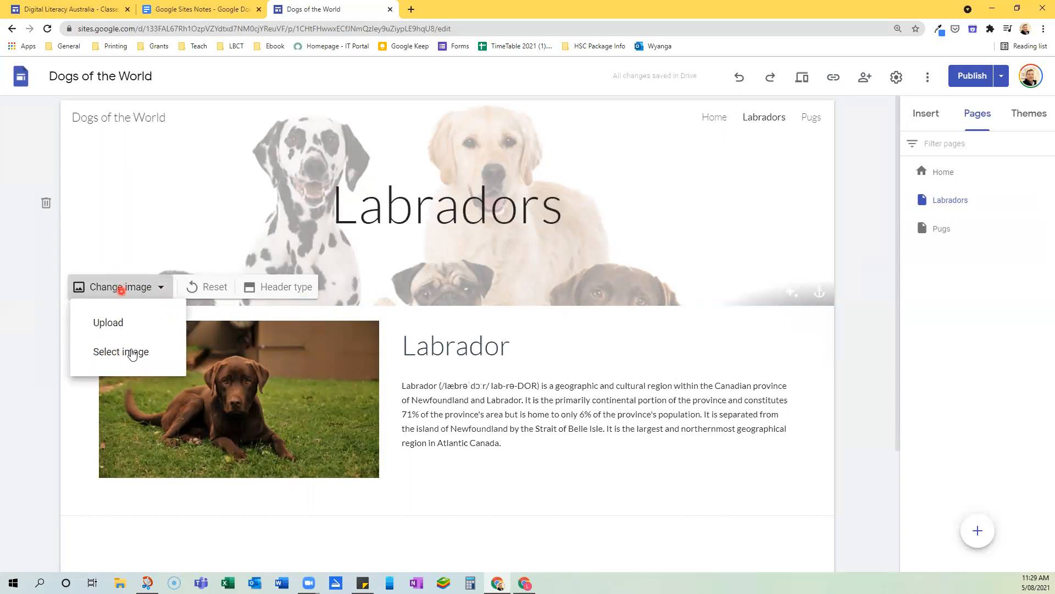
{"action": "left_click", "coordinate": [134, 362]}
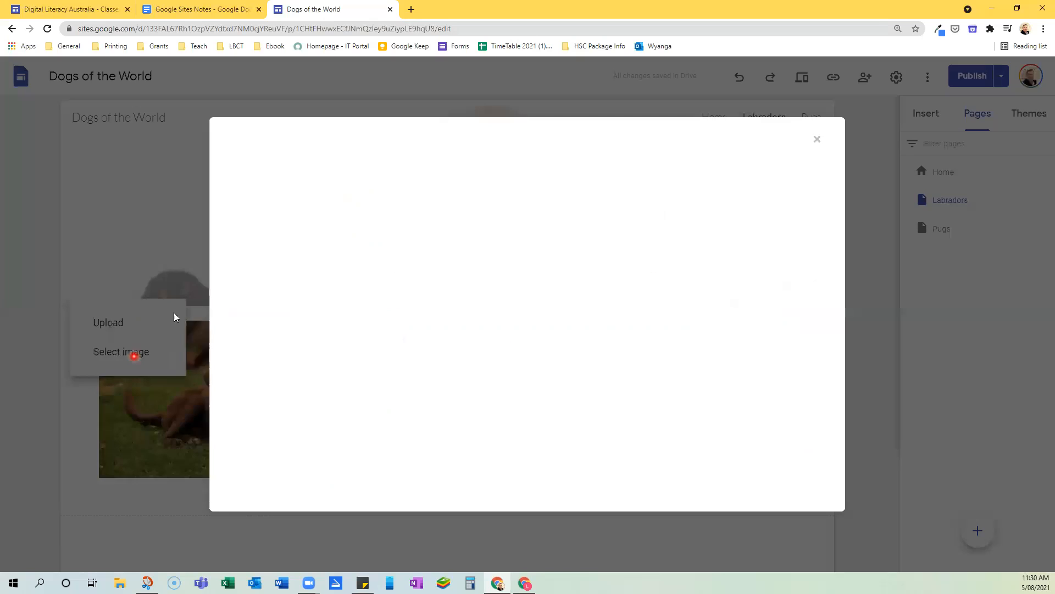
{"action": "left_click", "coordinate": [278, 176]}
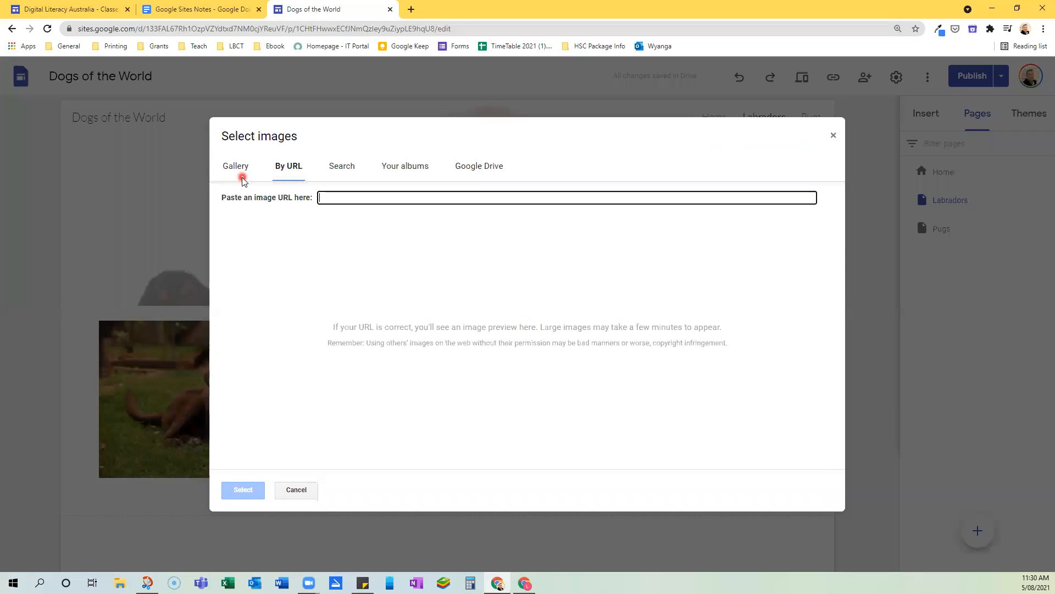
{"action": "left_click", "coordinate": [331, 172]}
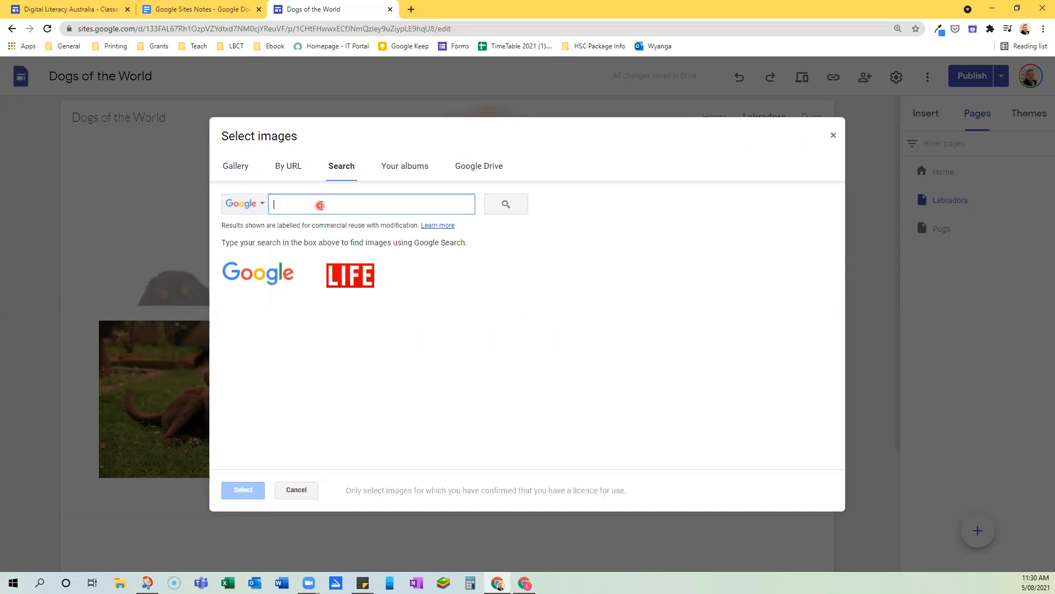
{"action": "type", "text": "la"}
{"action": "key", "text": "BackSpace"}
{"action": "type", "text": "bro"}
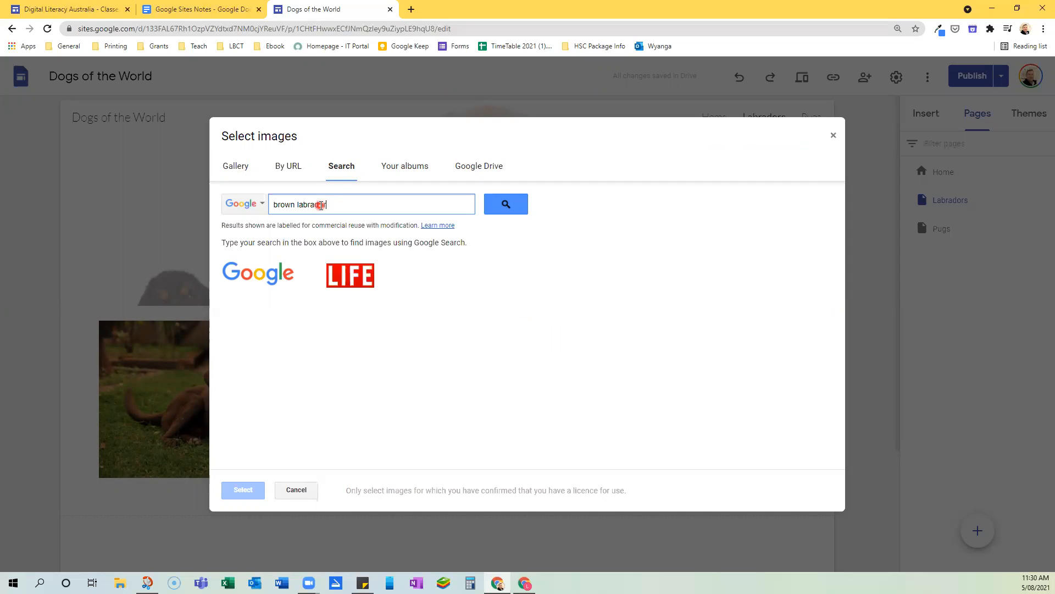
{"action": "type", "text": "wn labrador"}
{"action": "key", "text": "Return"}
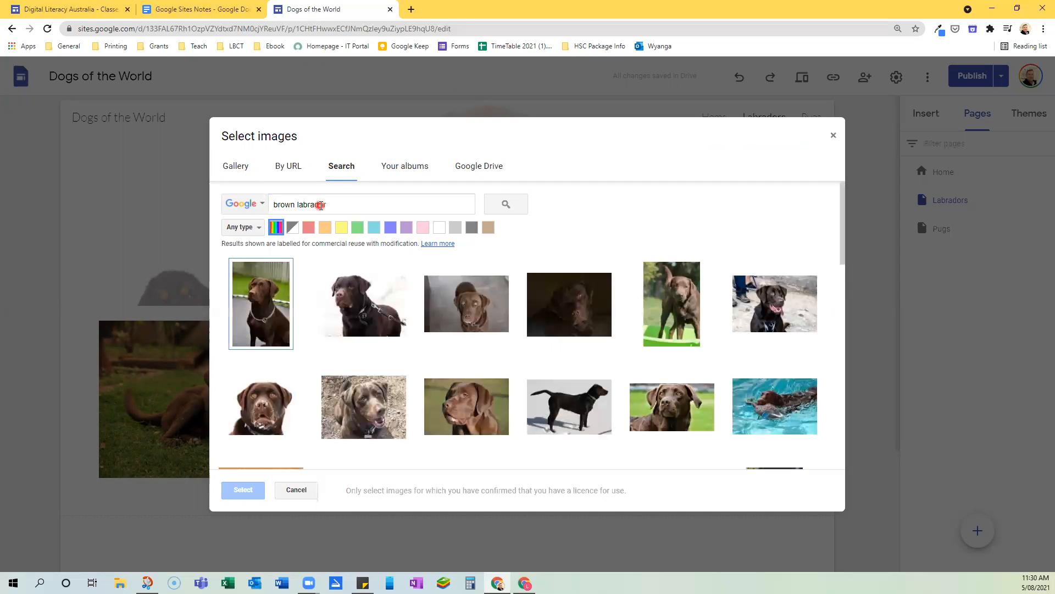
Set the Labradors header image to the picture of the brown labrador lying on grass
{"action": "scroll", "coordinate": [413, 286], "scroll_direction": "down", "scroll_amount": 3}
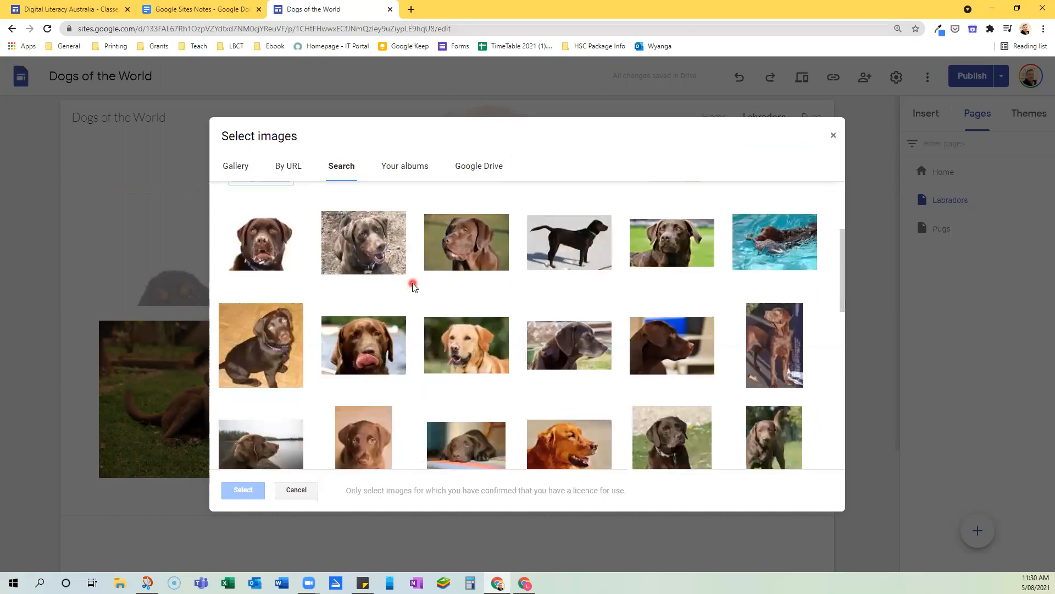
{"action": "scroll", "coordinate": [413, 286], "scroll_direction": "down", "scroll_amount": 3}
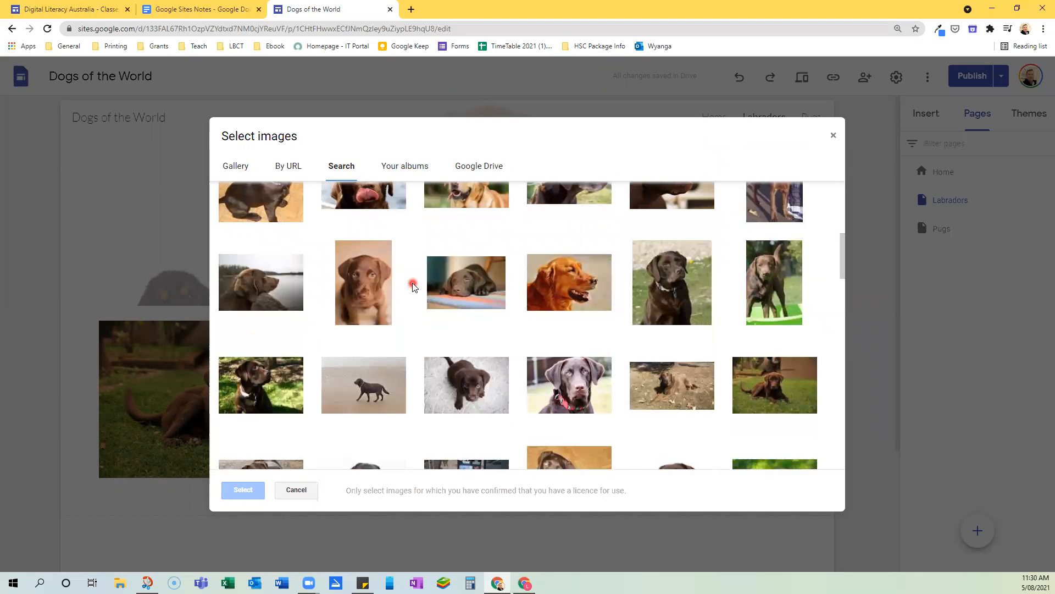
{"action": "scroll", "coordinate": [412, 282], "scroll_direction": "down", "scroll_amount": 1}
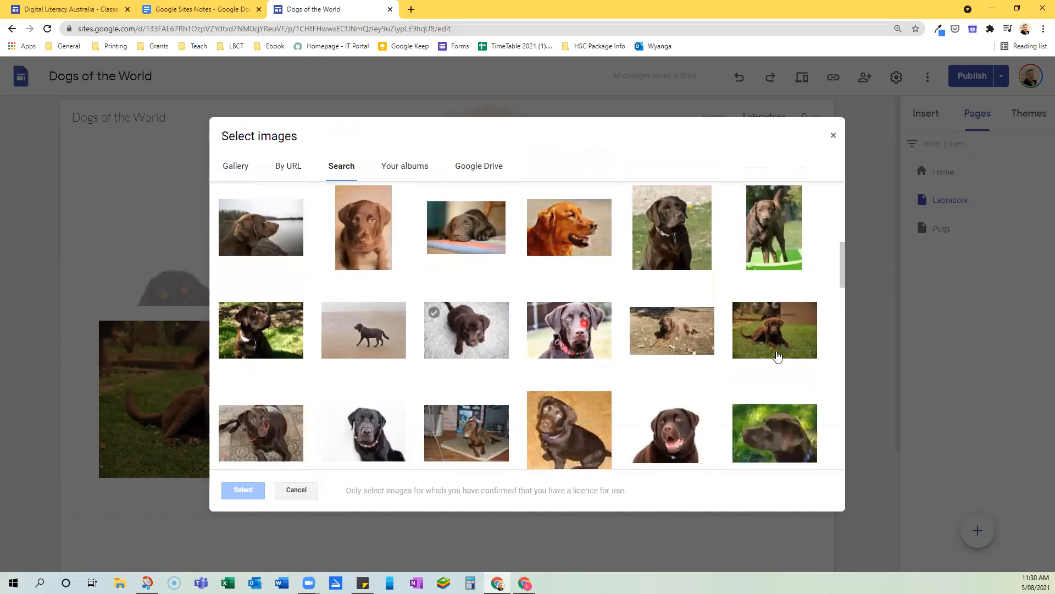
{"action": "double_click", "coordinate": [779, 340]}
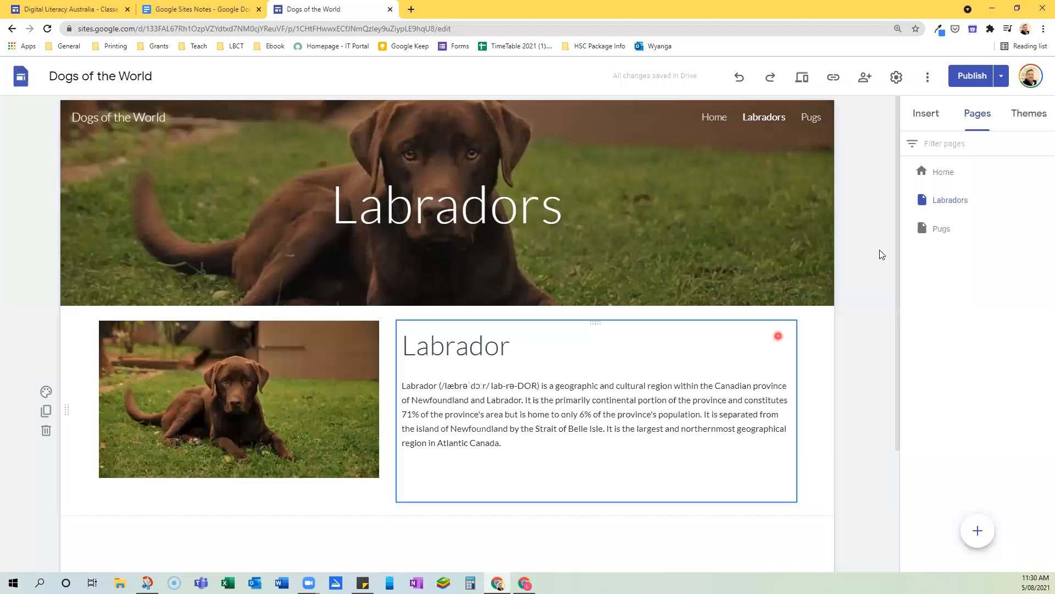
Return to the Home page and examine the More on Pugs button beneath the pug picture
{"action": "left_click", "coordinate": [946, 174]}
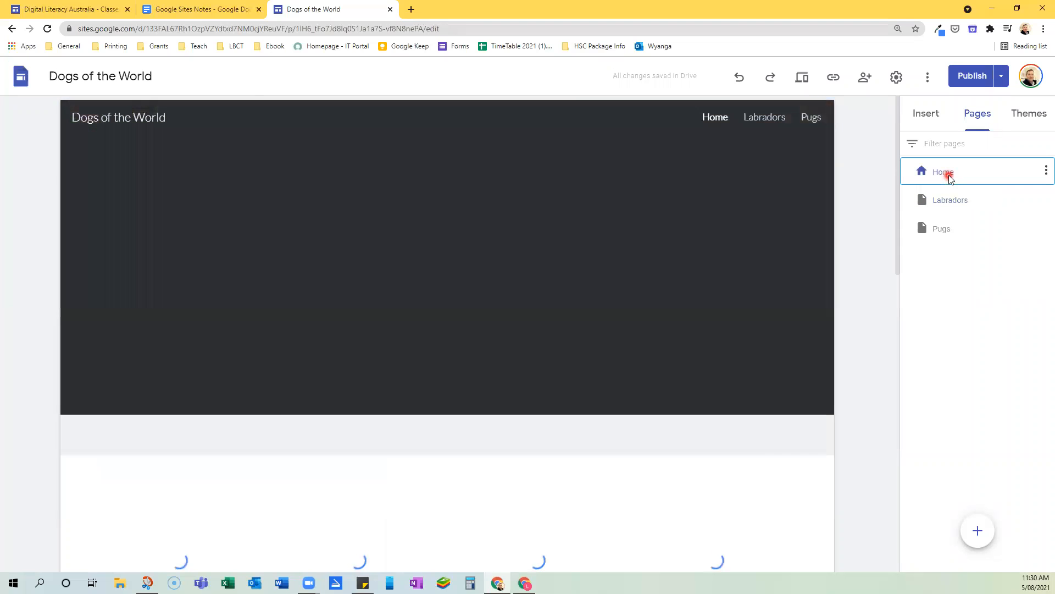
{"action": "scroll", "coordinate": [624, 280], "scroll_direction": "down", "scroll_amount": 4}
{"action": "scroll", "coordinate": [562, 333], "scroll_direction": "down", "scroll_amount": 4}
{"action": "left_click", "coordinate": [524, 275]}
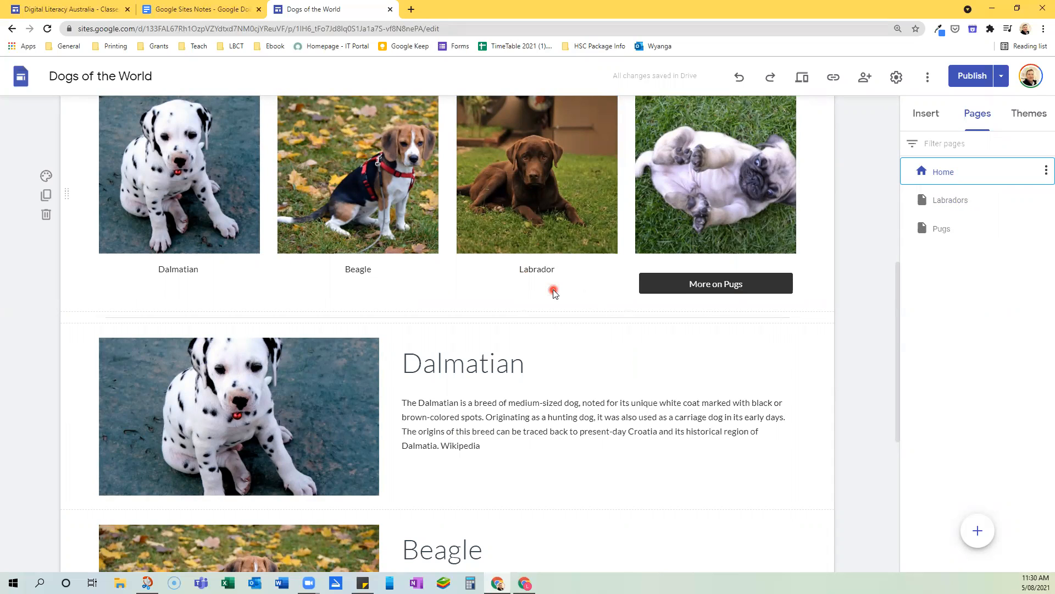
{"action": "left_click", "coordinate": [660, 286]}
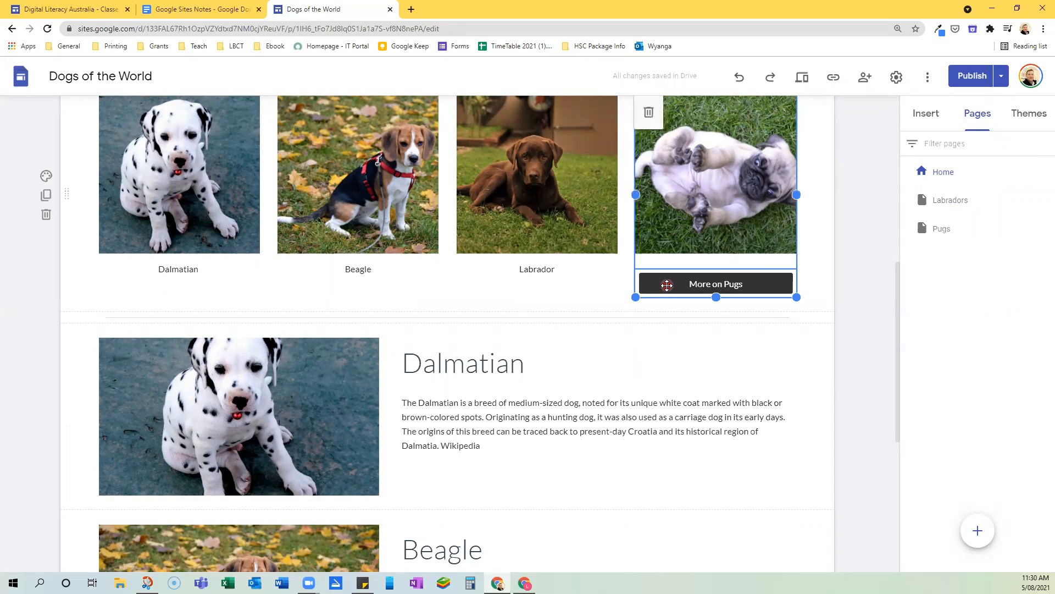
{"action": "left_click", "coordinate": [667, 285]}
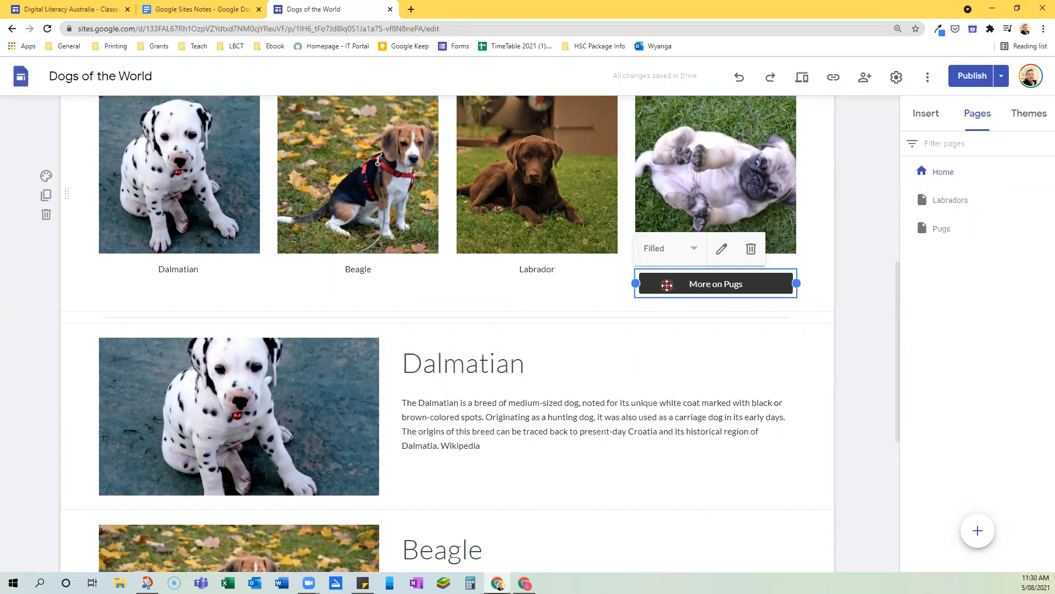
{"action": "left_click", "coordinate": [556, 292]}
Insert a button named "More on Labradors" that links to the site's Labradors page
{"action": "left_click", "coordinate": [931, 124]}
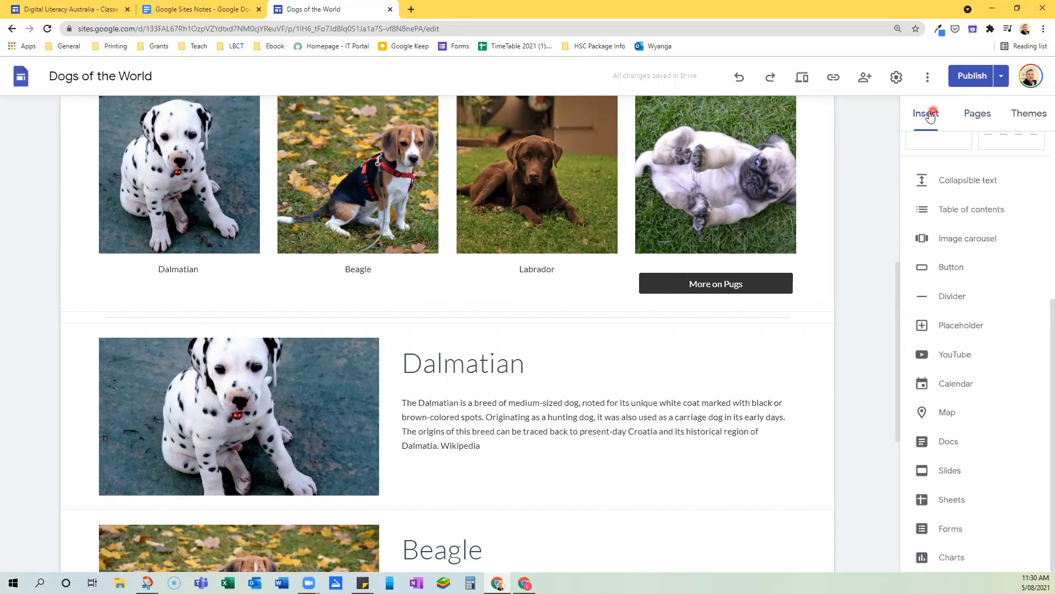
{"action": "left_click", "coordinate": [937, 269]}
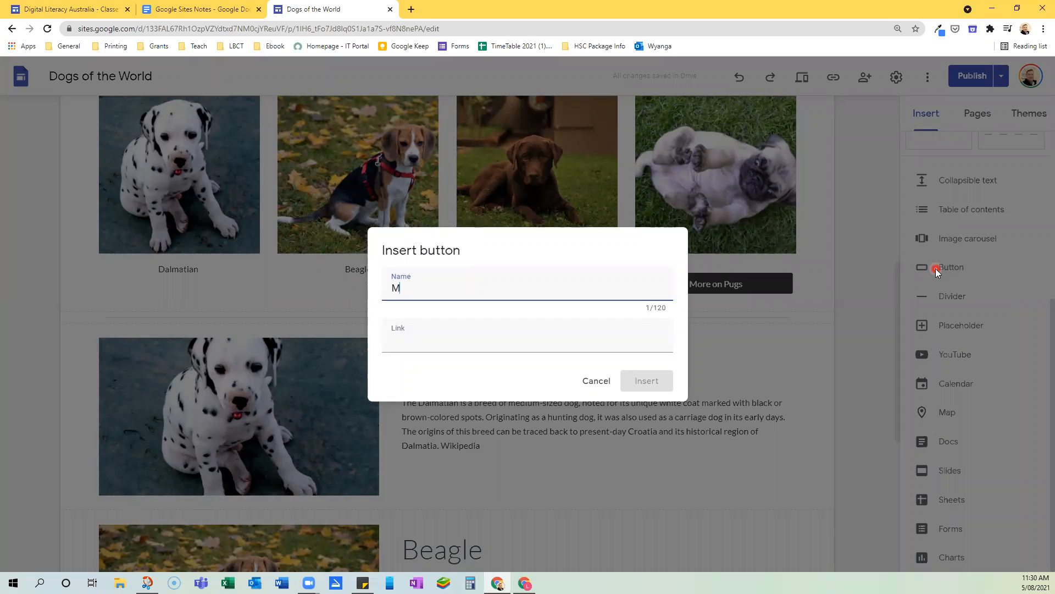
{"action": "type", "text": "More on Labradors"}
{"action": "left_click", "coordinate": [400, 341]}
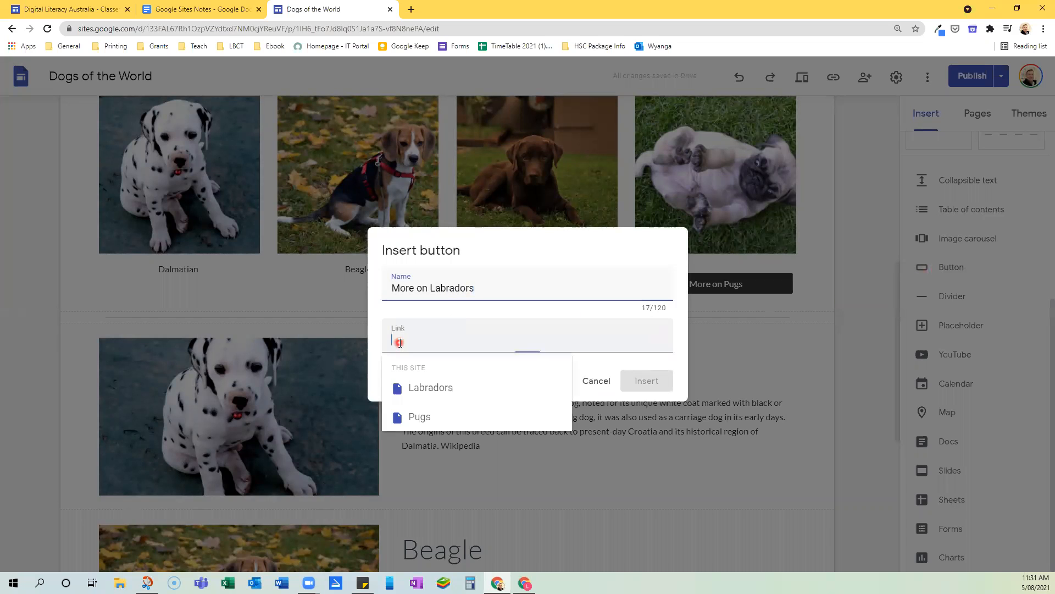
{"action": "left_click", "coordinate": [435, 389]}
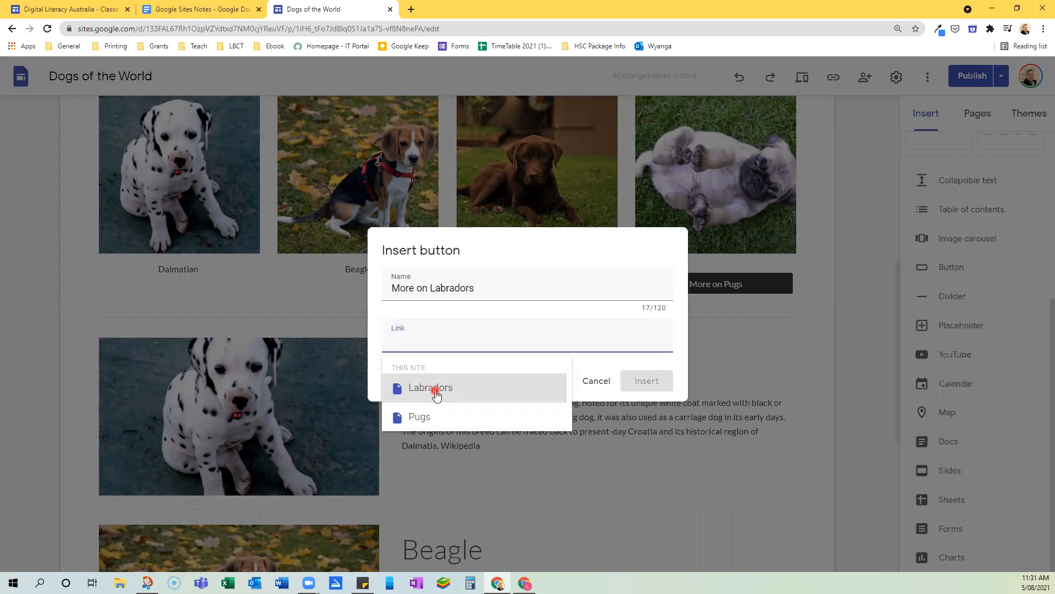
{"action": "left_click", "coordinate": [636, 382]}
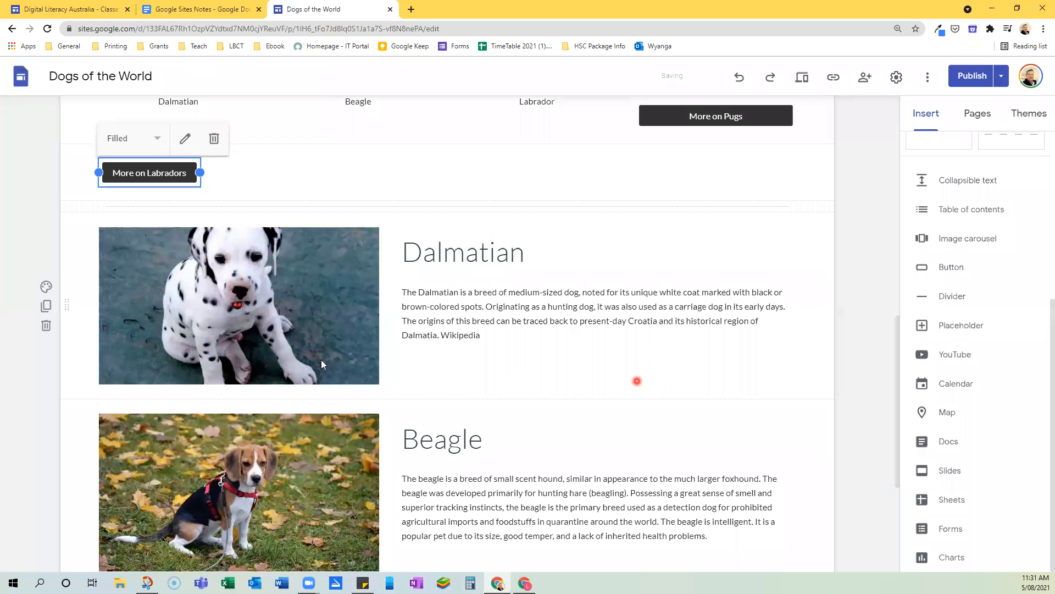
Delete the Labrador caption and move the More on Labradors button beneath the Labrador picture in its place
{"action": "scroll", "coordinate": [322, 365], "scroll_direction": "up", "scroll_amount": 3}
{"action": "left_click", "coordinate": [546, 268]}
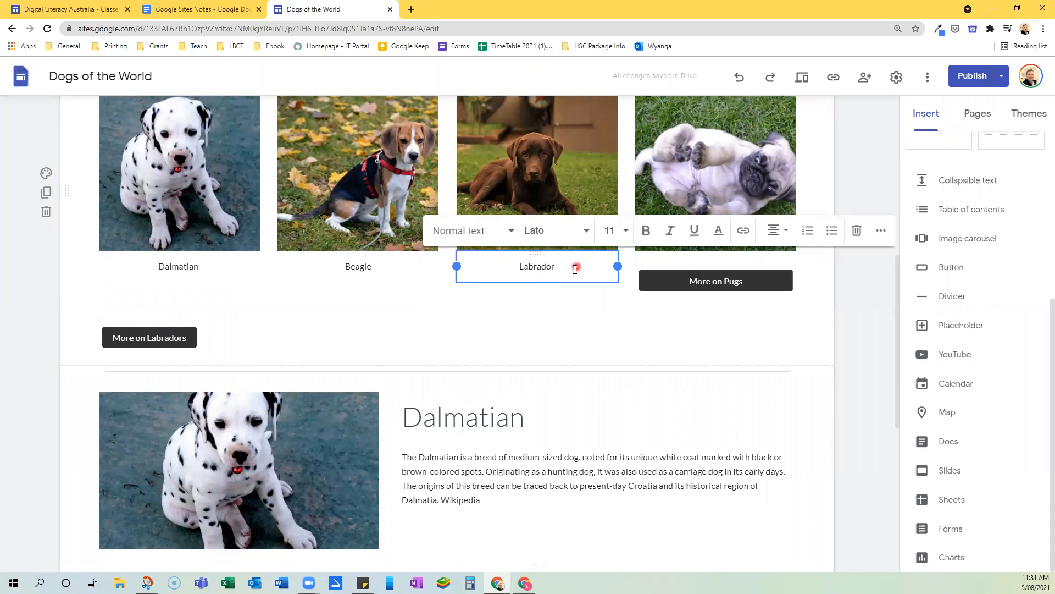
{"action": "left_click", "coordinate": [857, 230]}
{"action": "left_click", "coordinate": [146, 358]}
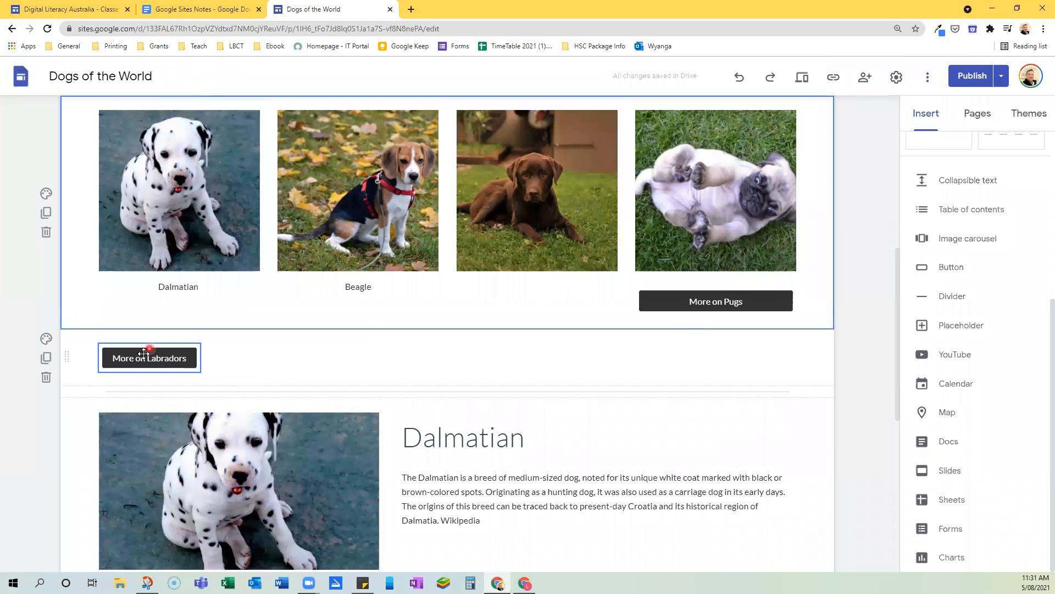
{"action": "left_click_drag", "start_coordinate": [173, 360], "coordinate": [512, 286]}
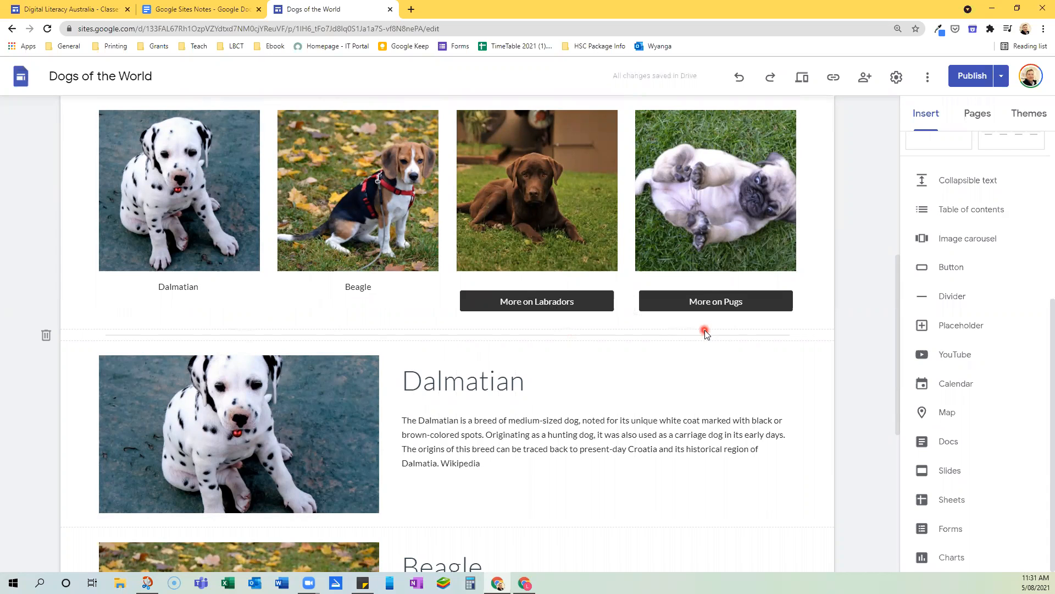
Preview the site, follow the More on Labradors button to examine its page, and return to editing
{"action": "left_click", "coordinate": [805, 80]}
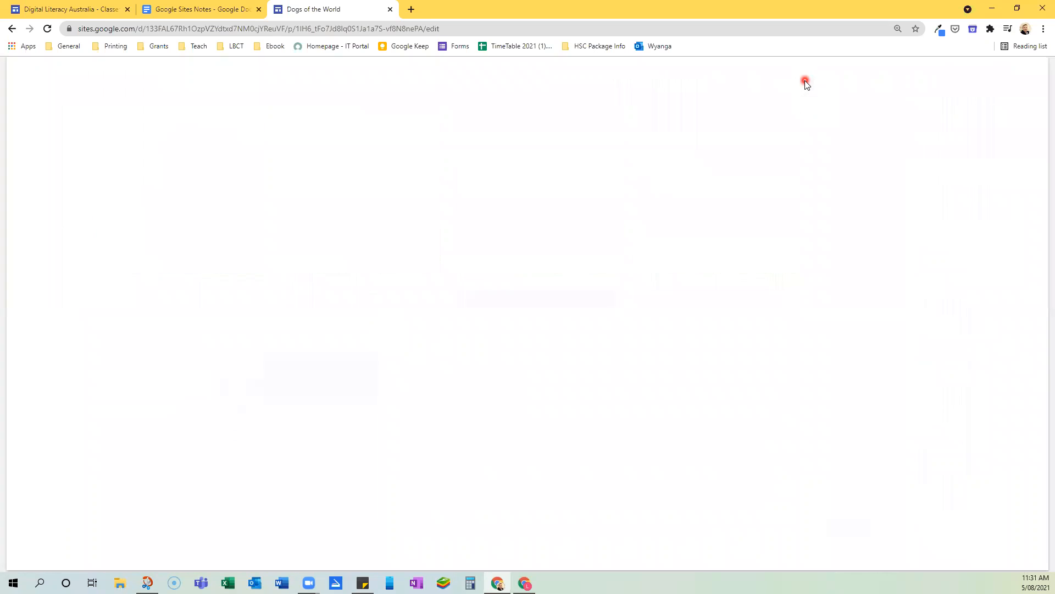
{"action": "scroll", "coordinate": [855, 228], "scroll_direction": "down", "scroll_amount": 3}
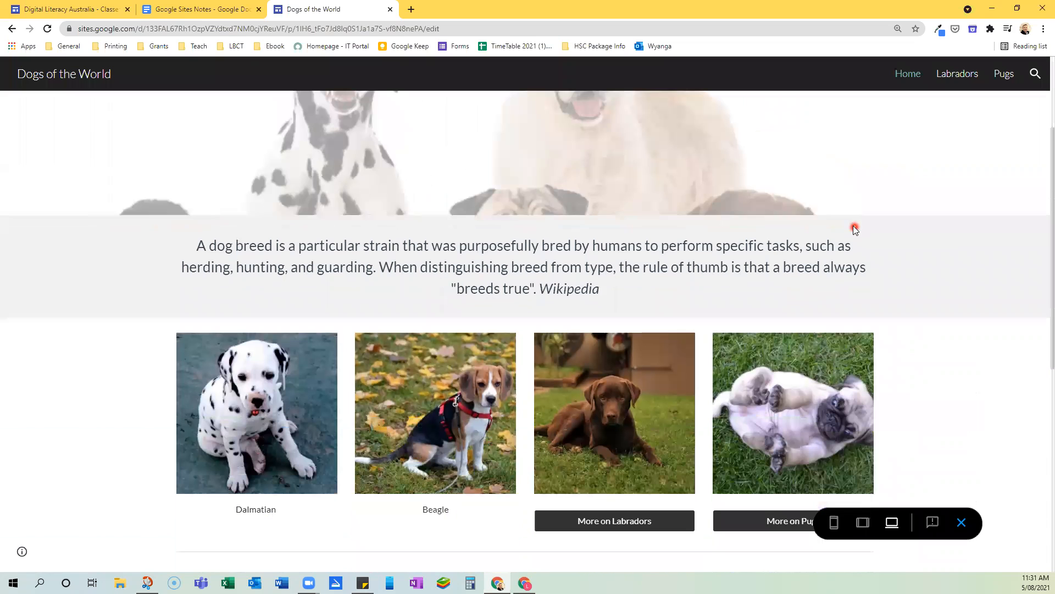
{"action": "scroll", "coordinate": [725, 220], "scroll_direction": "down", "scroll_amount": 3}
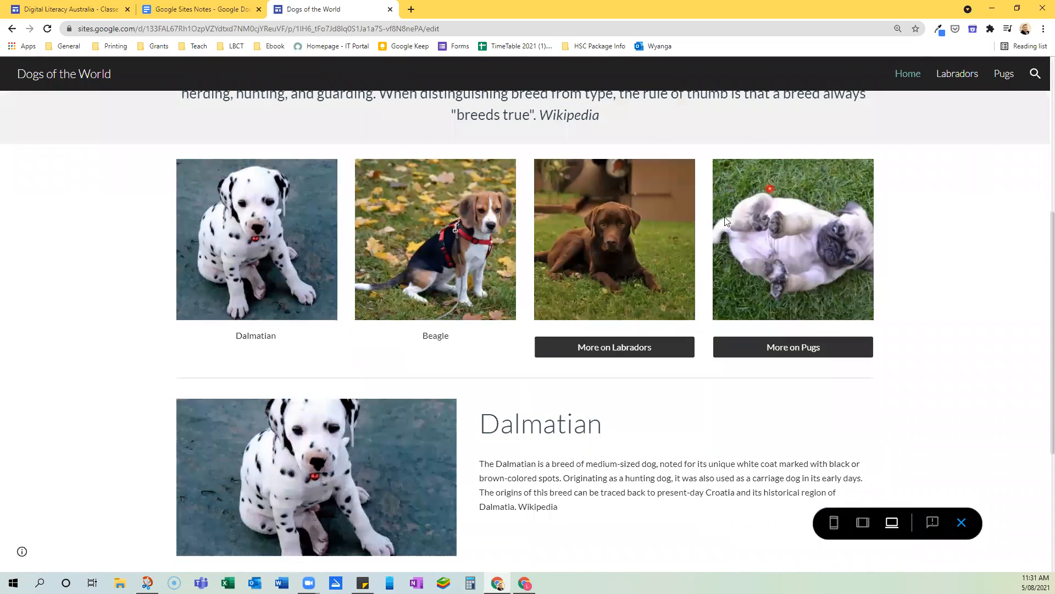
{"action": "left_click", "coordinate": [612, 350]}
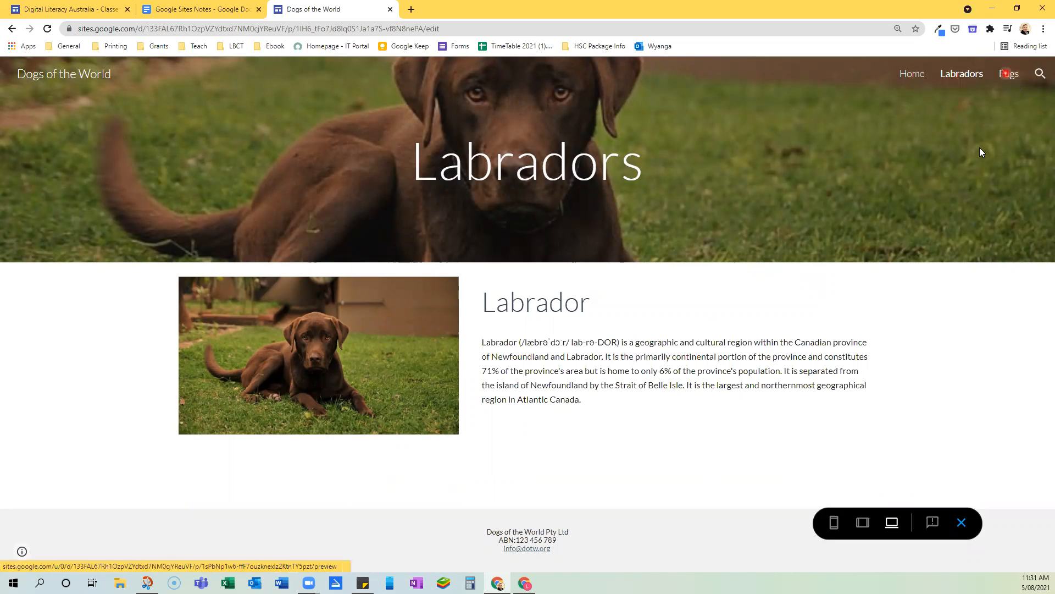
{"action": "left_click", "coordinate": [962, 524]}
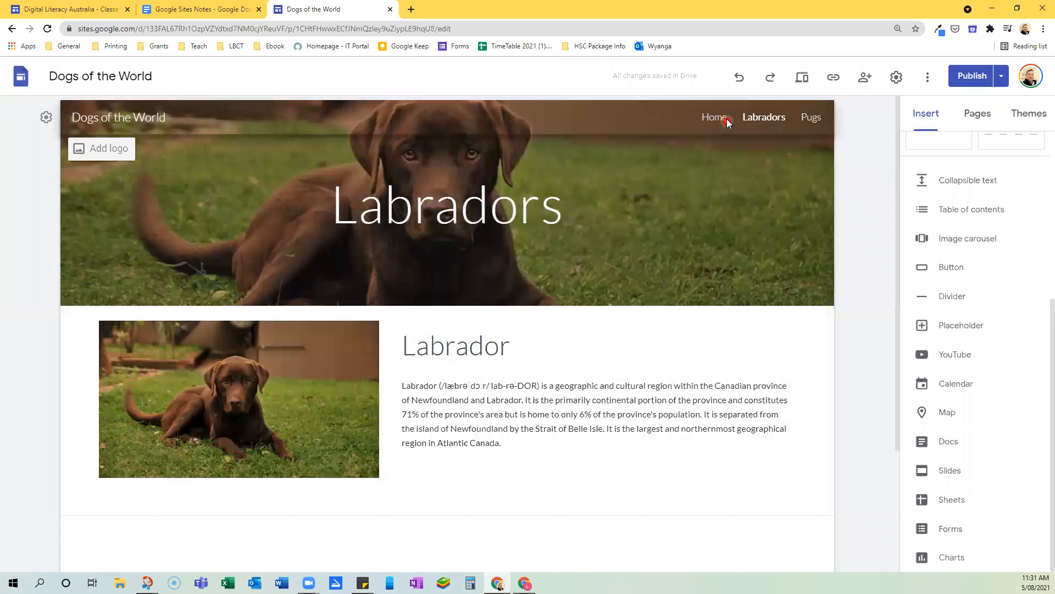
Hide the Labradors page from the site navigation
{"action": "left_click", "coordinate": [976, 121]}
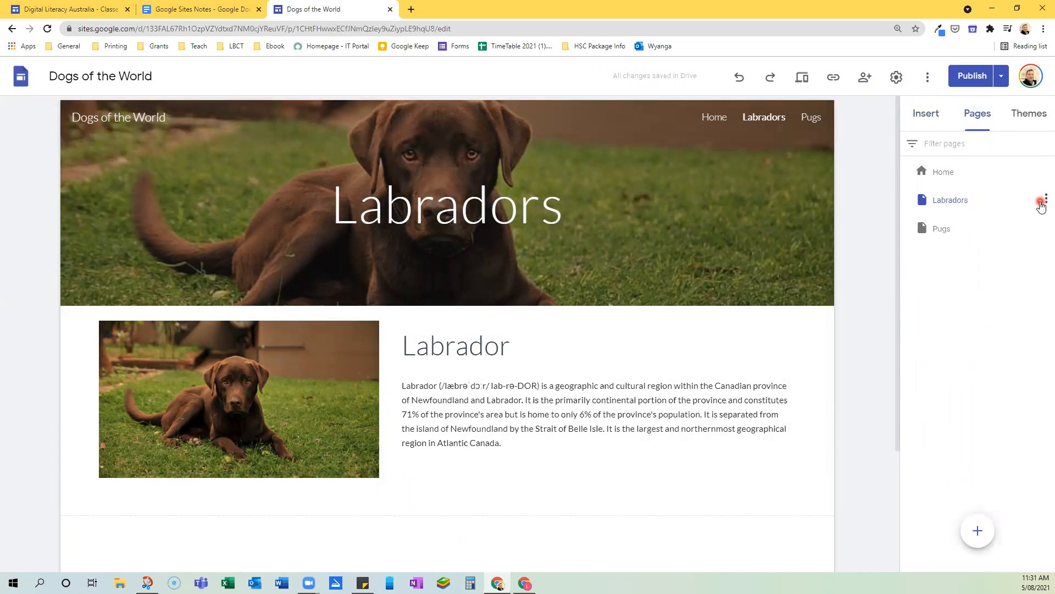
{"action": "left_click", "coordinate": [1044, 201]}
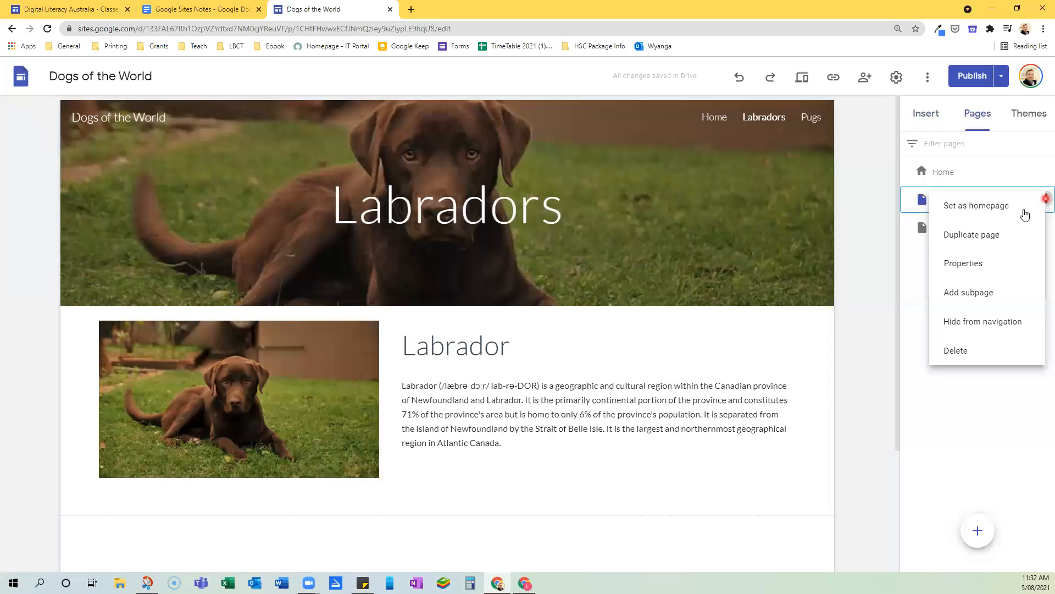
{"action": "left_click", "coordinate": [988, 324]}
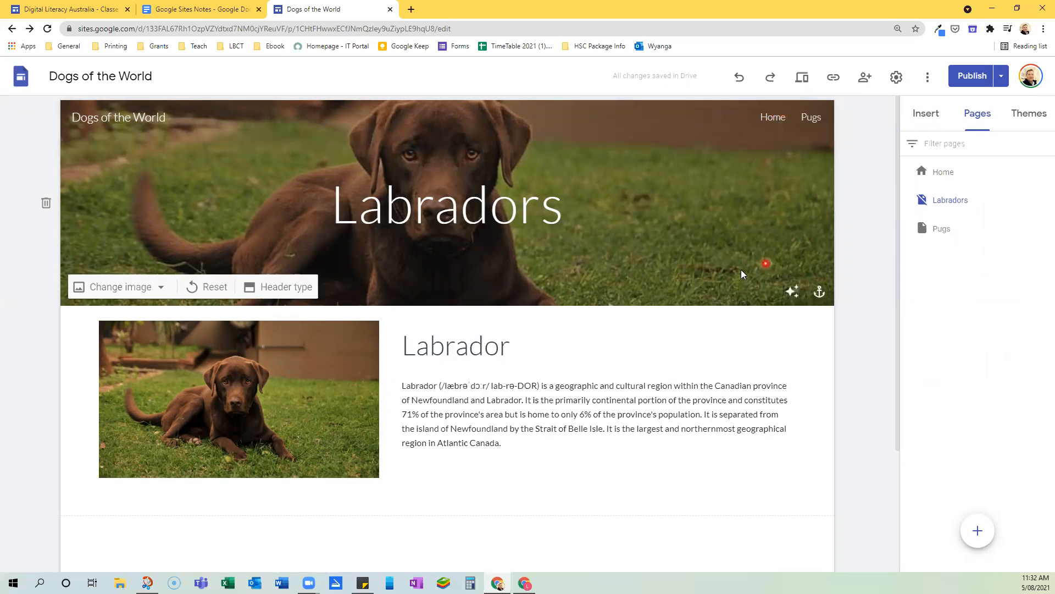
{"action": "scroll", "coordinate": [719, 319], "scroll_direction": "down", "scroll_amount": 2}
{"action": "scroll", "coordinate": [718, 318], "scroll_direction": "up", "scroll_amount": 2}
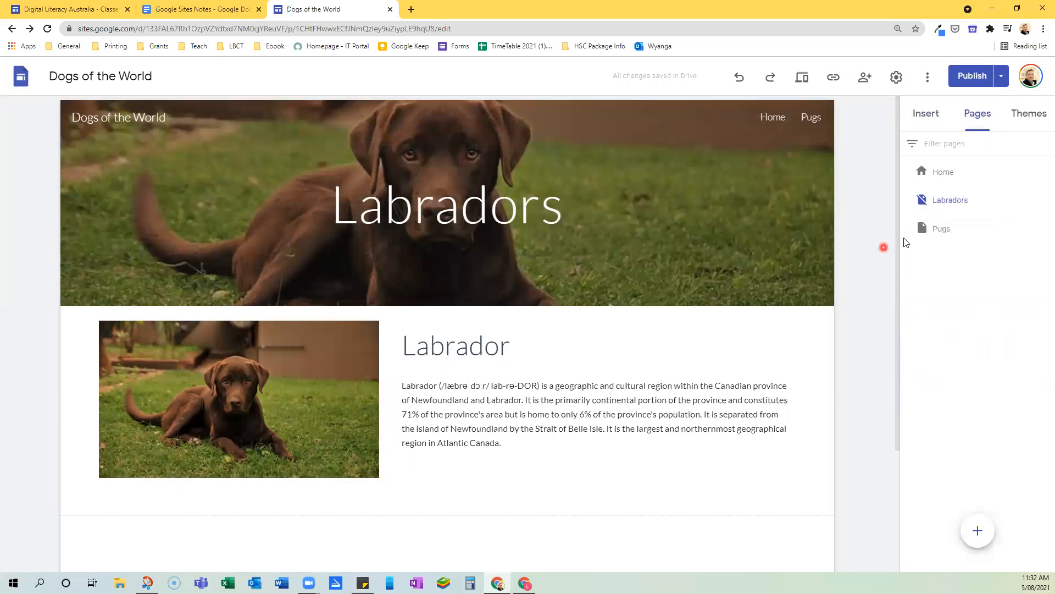
Return to the Home page and show the Labradors page in the site navigation again
{"action": "left_click", "coordinate": [944, 175]}
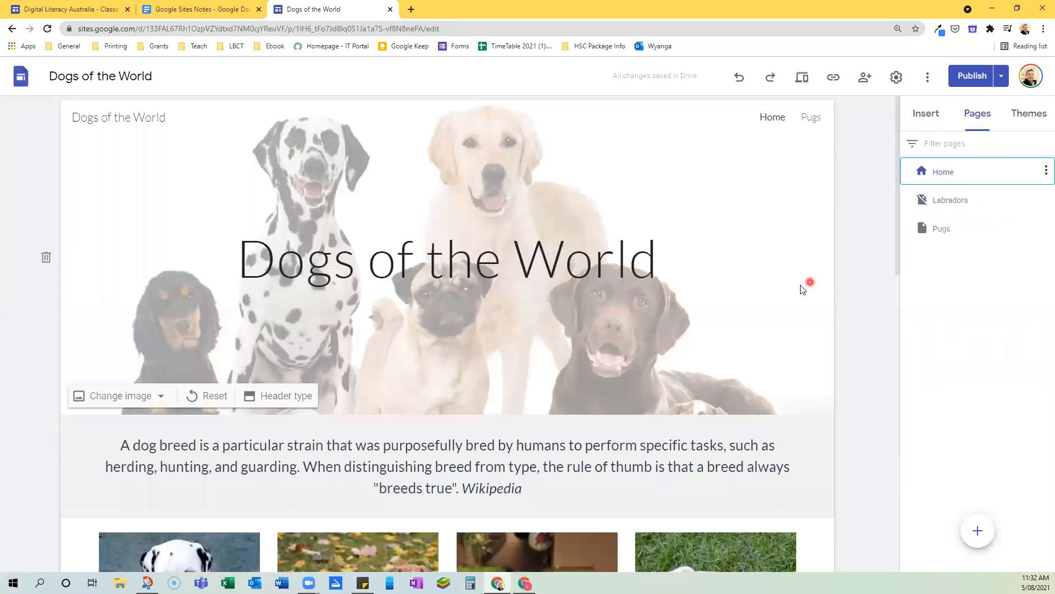
{"action": "scroll", "coordinate": [759, 321], "scroll_direction": "down", "scroll_amount": 6}
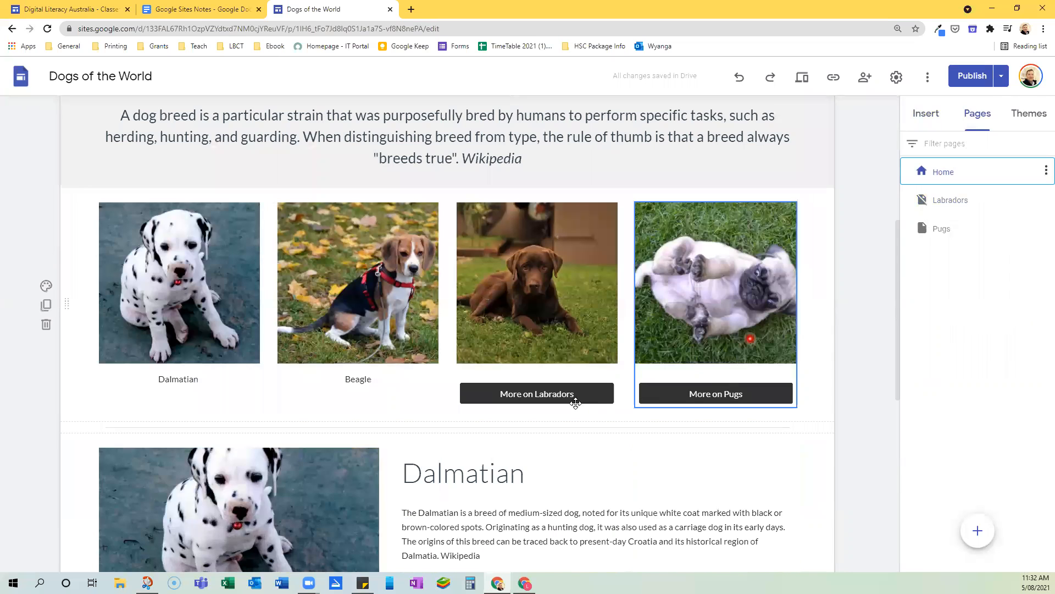
{"action": "mouse_move", "coordinate": [951, 205]}
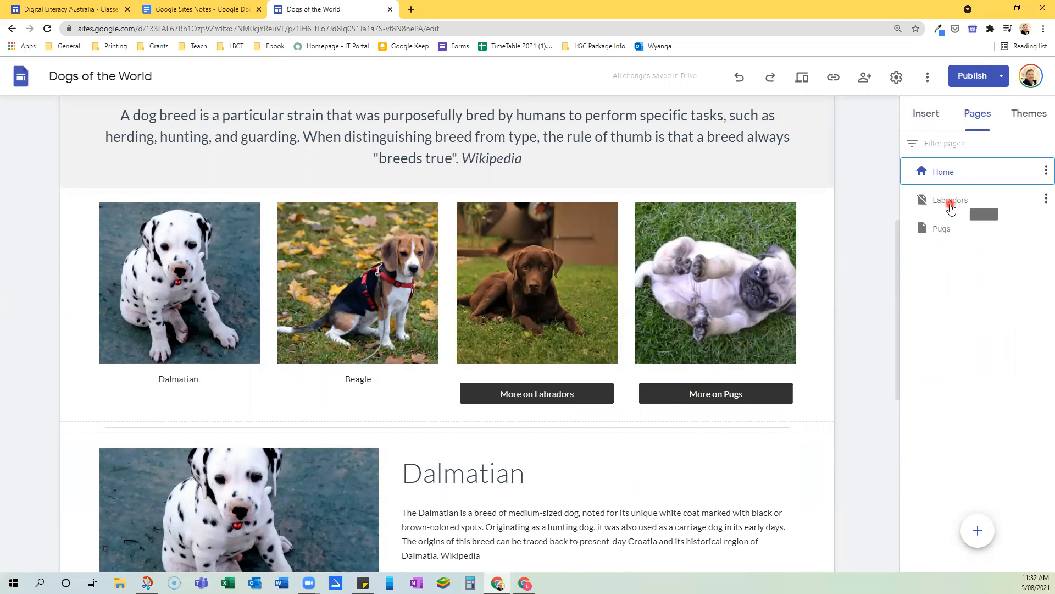
{"action": "left_click", "coordinate": [1042, 201]}
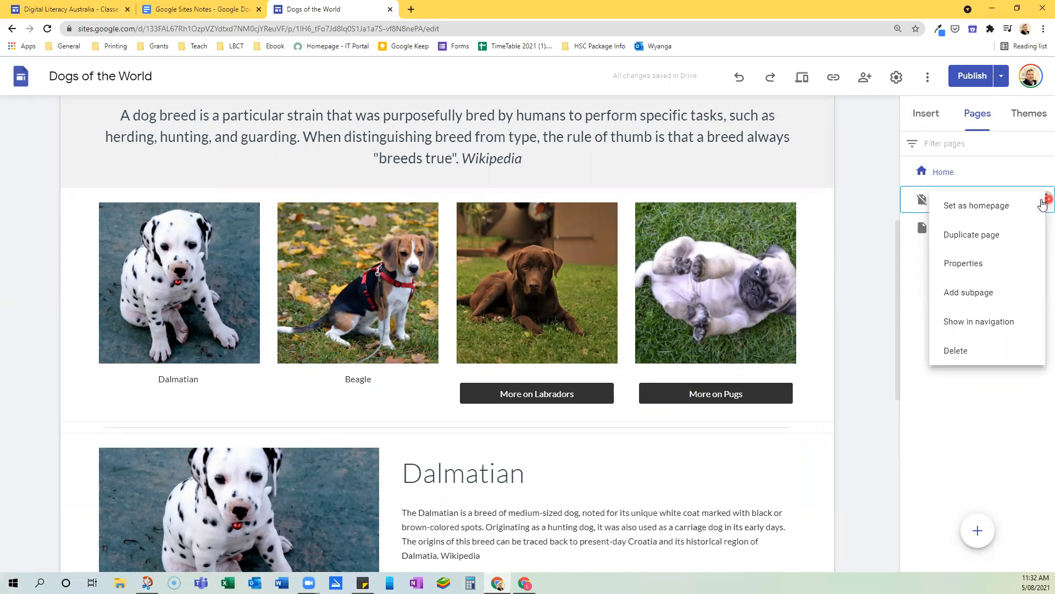
{"action": "left_click", "coordinate": [986, 321]}
{"action": "scroll", "coordinate": [788, 296], "scroll_direction": "up", "scroll_amount": 6}
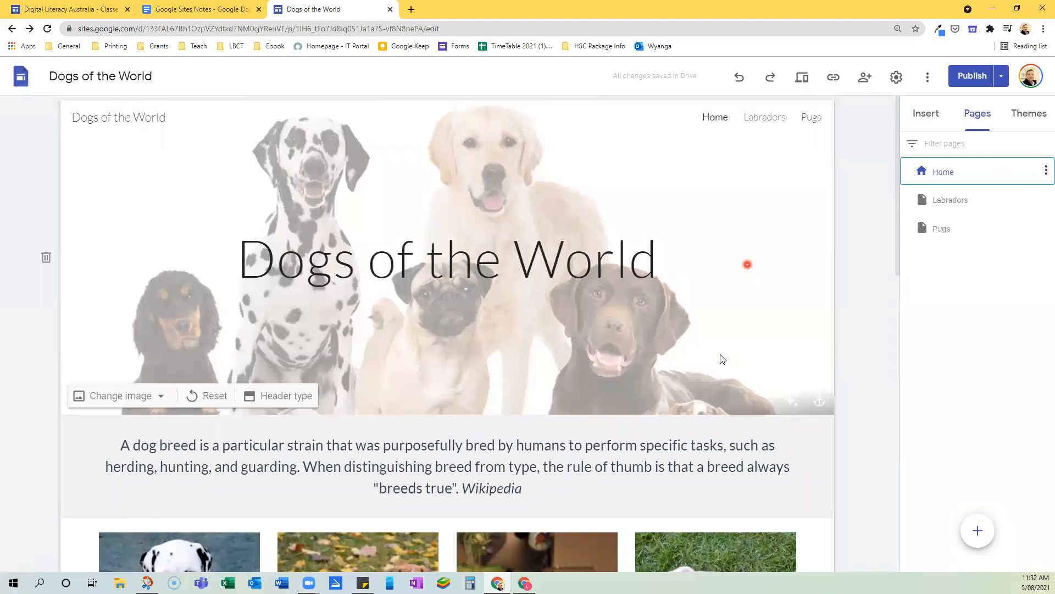
{"action": "scroll", "coordinate": [721, 354], "scroll_direction": "down", "scroll_amount": 6}
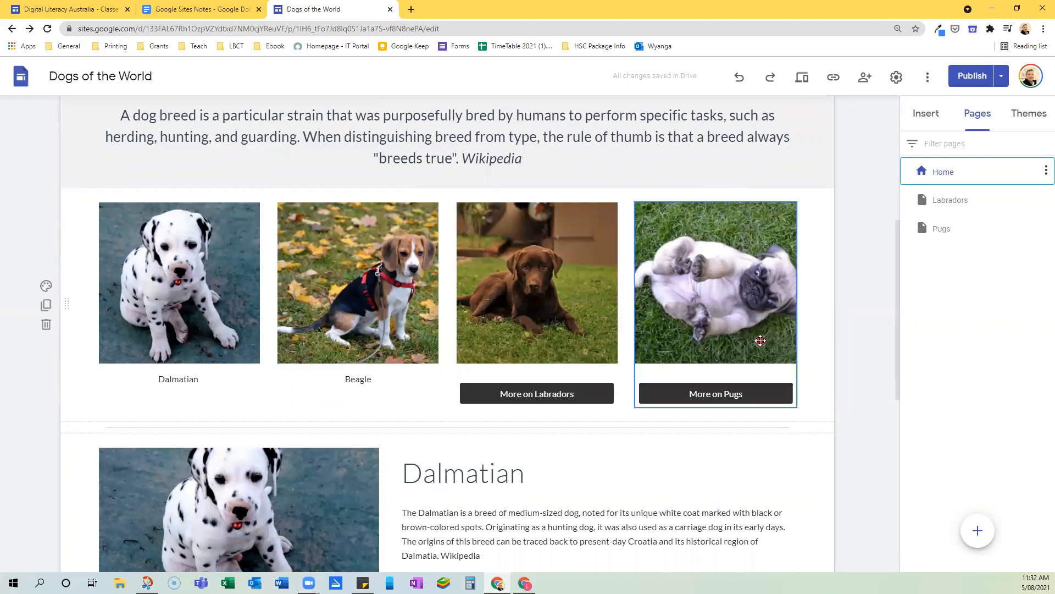
{"action": "scroll", "coordinate": [761, 330], "scroll_direction": "down", "scroll_amount": 3}
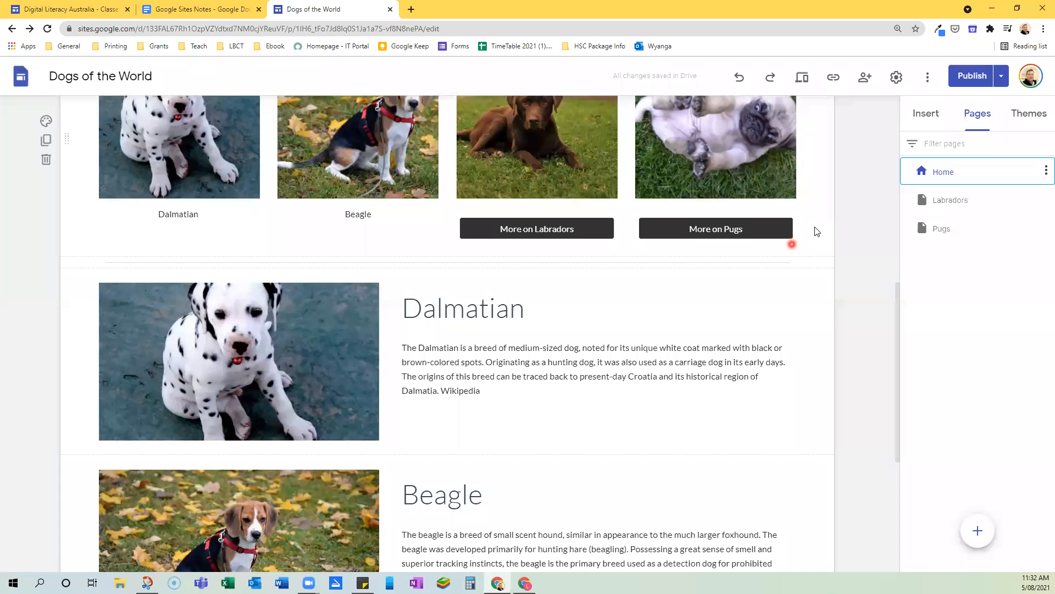
{"action": "left_click", "coordinate": [601, 495]}
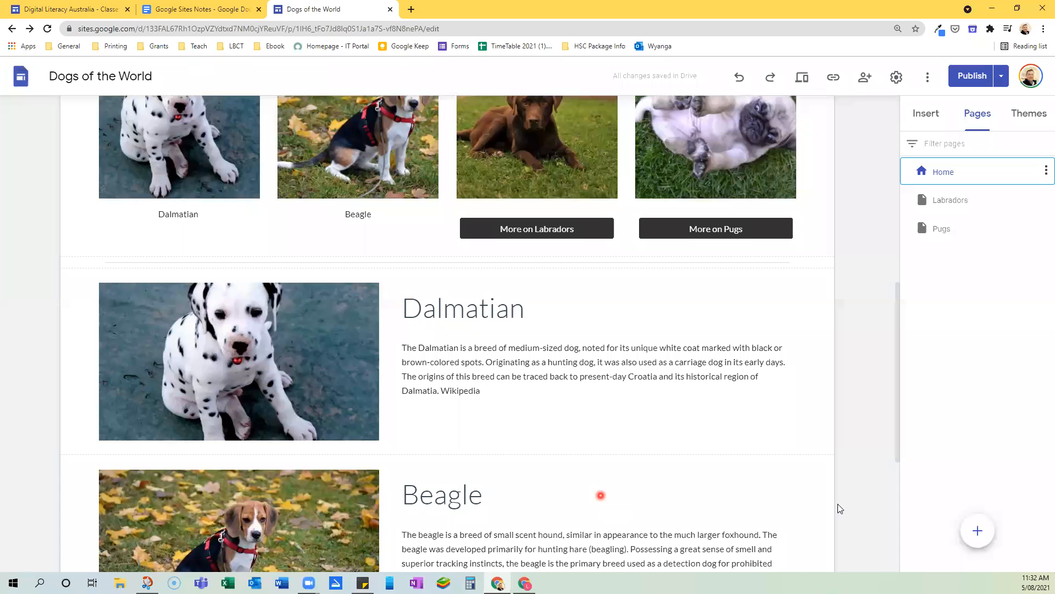